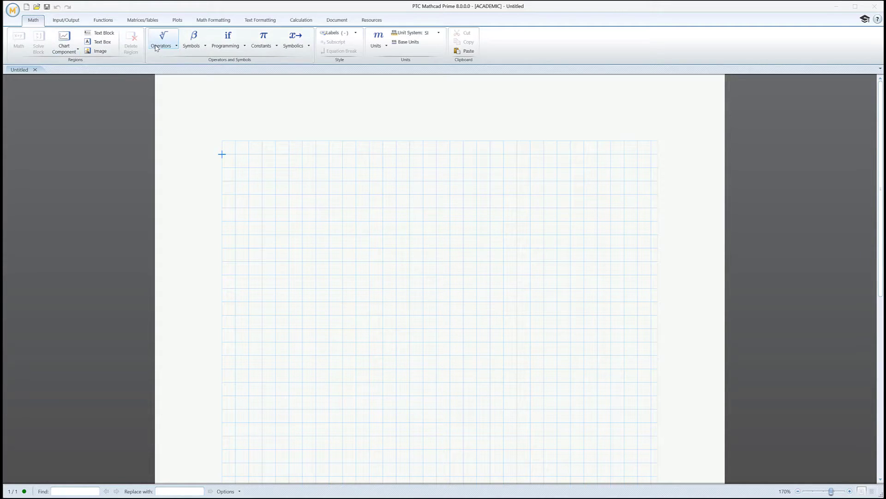
Define f(x) := x·sin(x)/(x²+1) at the top-left of the worksheet
{"action": "left_click", "coordinate": [156, 48]}
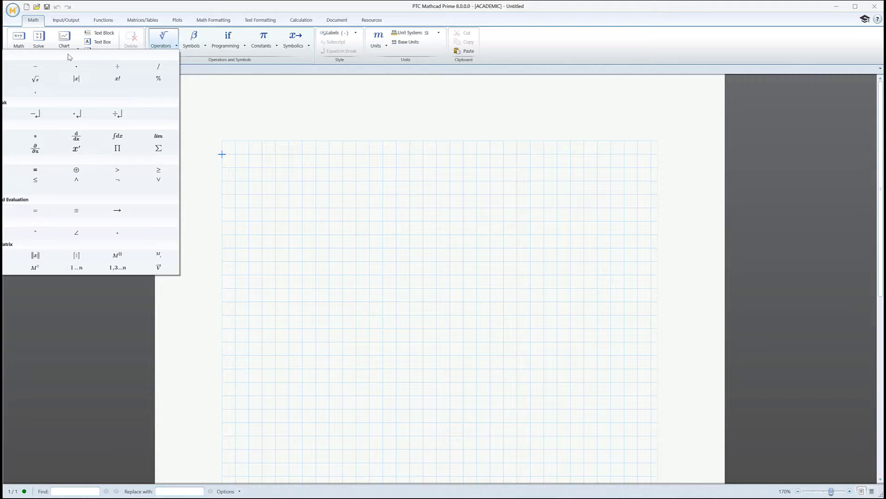
{"action": "left_click", "coordinate": [128, 303]}
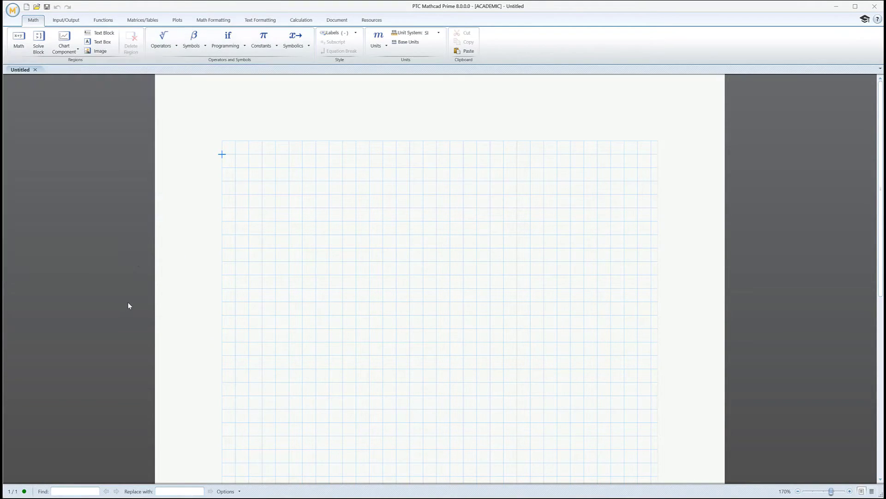
{"action": "left_click", "coordinate": [262, 181]}
{"action": "type", "text": "f(x"}
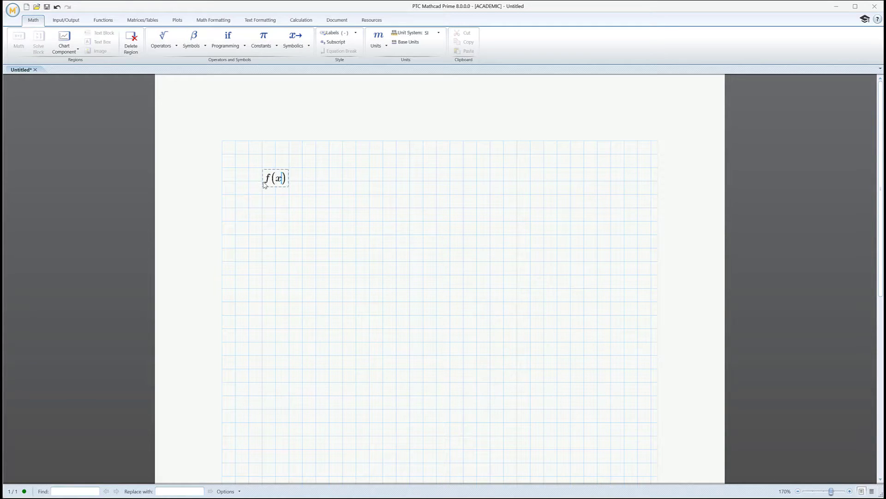
{"action": "type", "text": ":x"}
{"action": "type", "text": "*sin("}
{"action": "type", "text": "x"}
{"action": "key", "text": "space"}
{"action": "key", "text": "space"}
{"action": "key", "text": "space"}
{"action": "type", "text": "/x^2"}
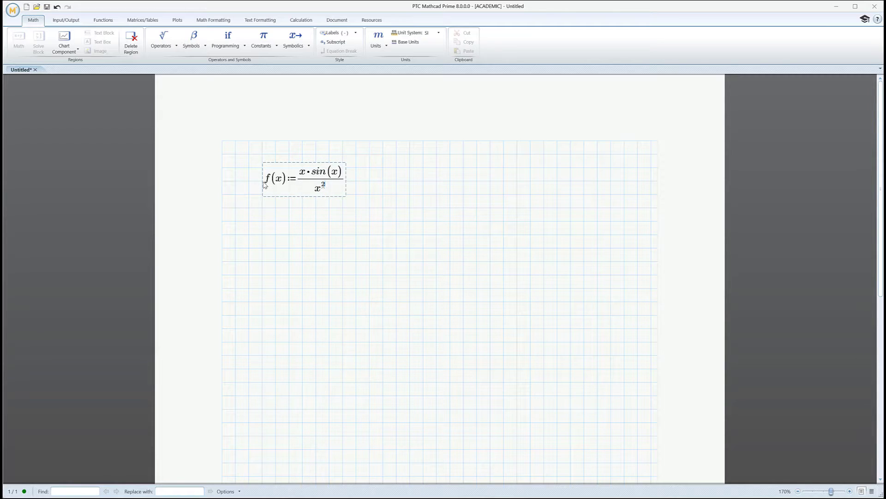
{"action": "key", "text": "space"}
{"action": "type", "text": "+1"}
{"action": "left_click", "coordinate": [383, 182]}
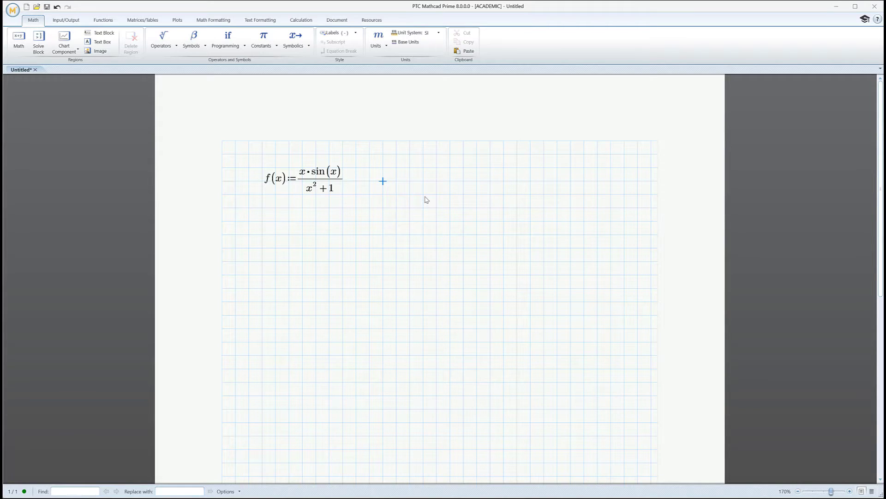
Evaluate f(1) beside the definition, showing 0.421
{"action": "type", "text": "f(1)=0.421"}
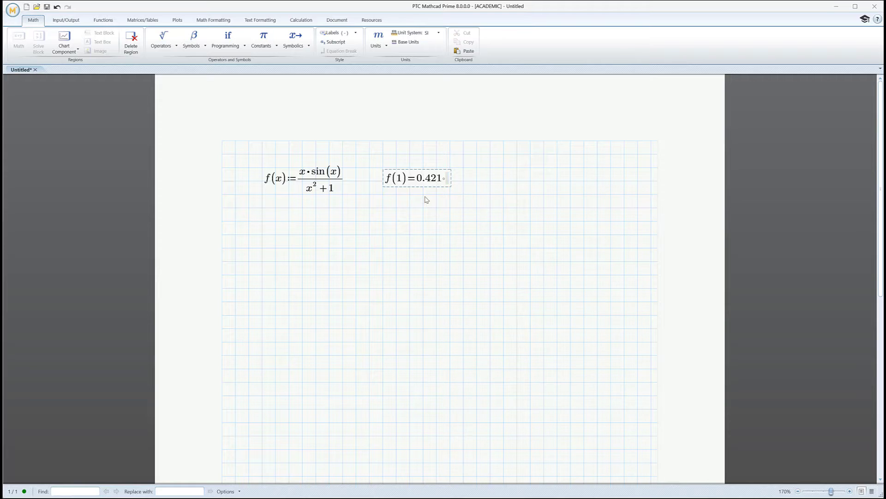
{"action": "left_click", "coordinate": [293, 44]}
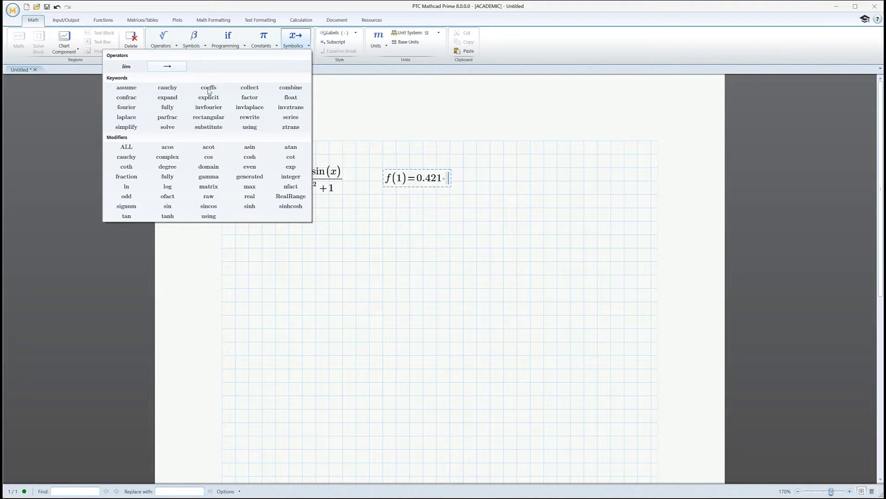
{"action": "left_click", "coordinate": [283, 264]}
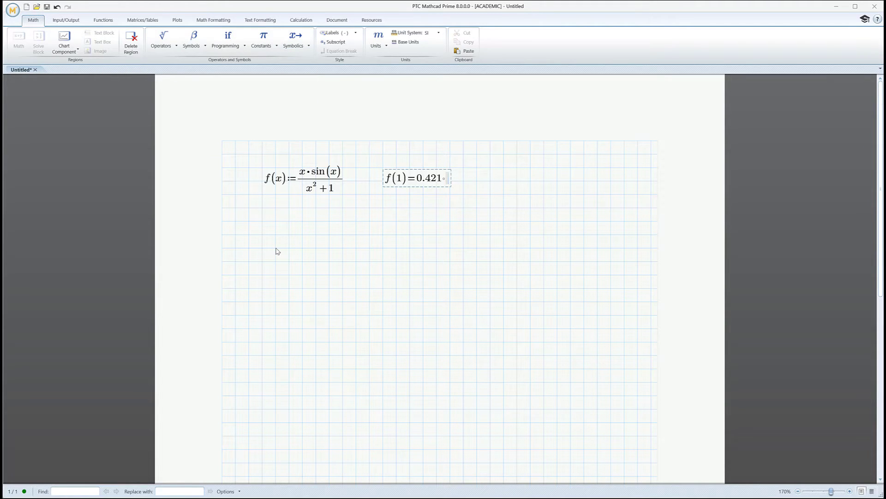
Insert the derivative d/dx f(x) below the definition
{"action": "left_click", "coordinate": [276, 249]}
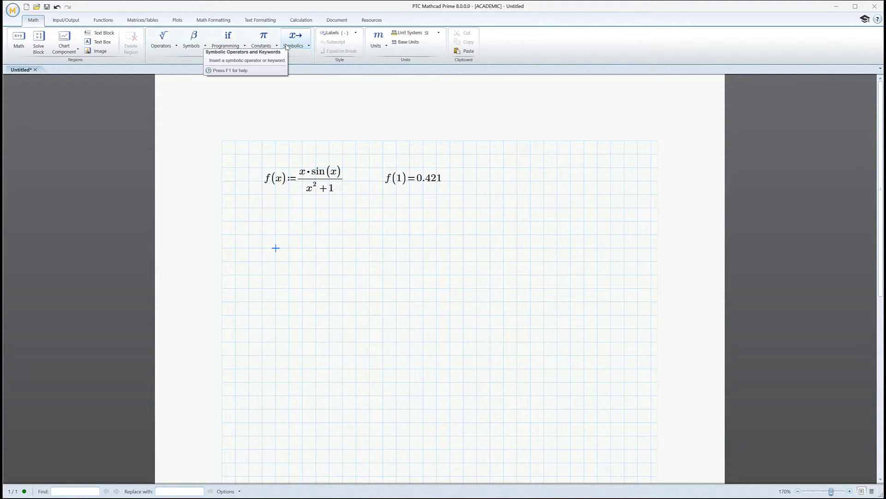
{"action": "left_click", "coordinate": [287, 47]}
{"action": "left_click", "coordinate": [287, 47]}
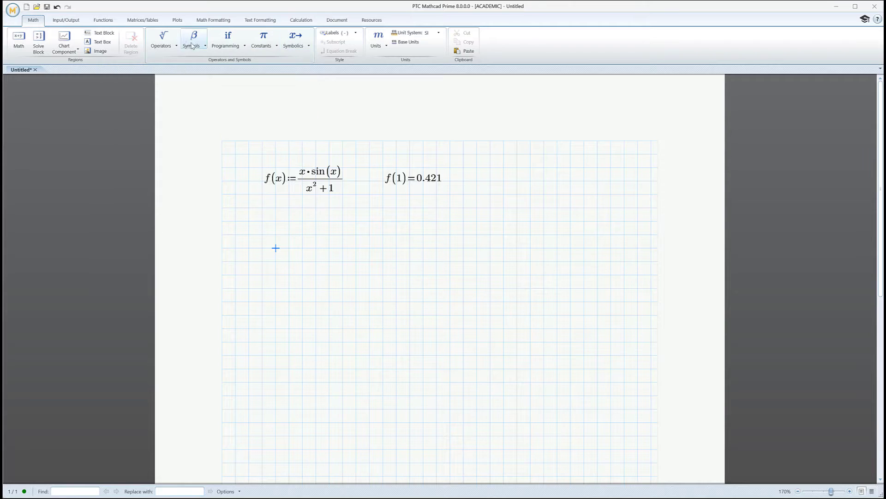
{"action": "left_click", "coordinate": [162, 41]}
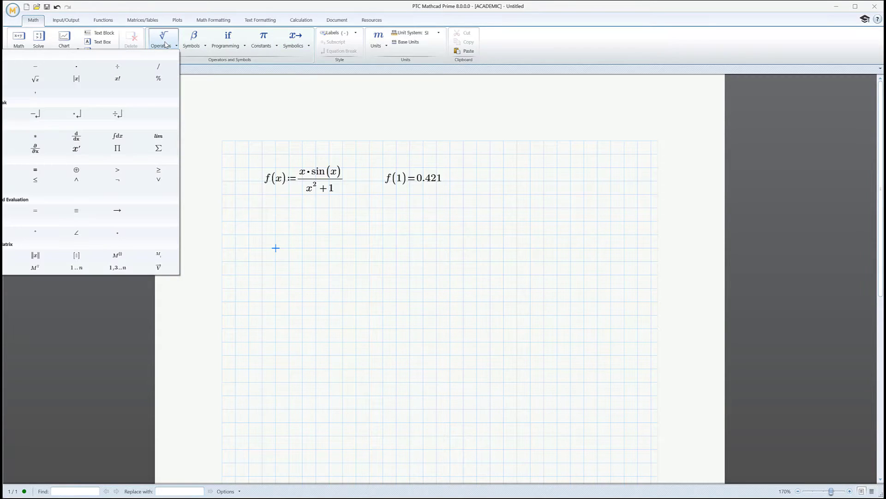
{"action": "left_click", "coordinate": [76, 136]}
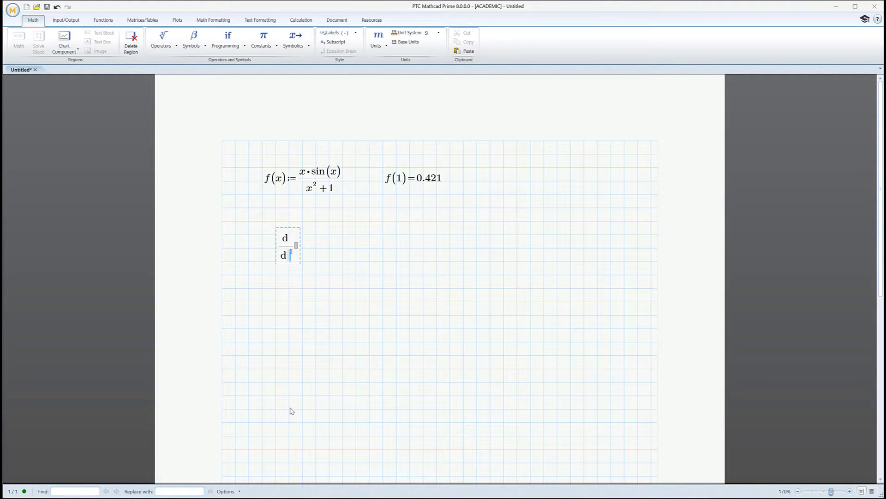
{"action": "type", "text": "x"}
{"action": "left_click", "coordinate": [300, 247]}
{"action": "type", "text": "f(x)"}
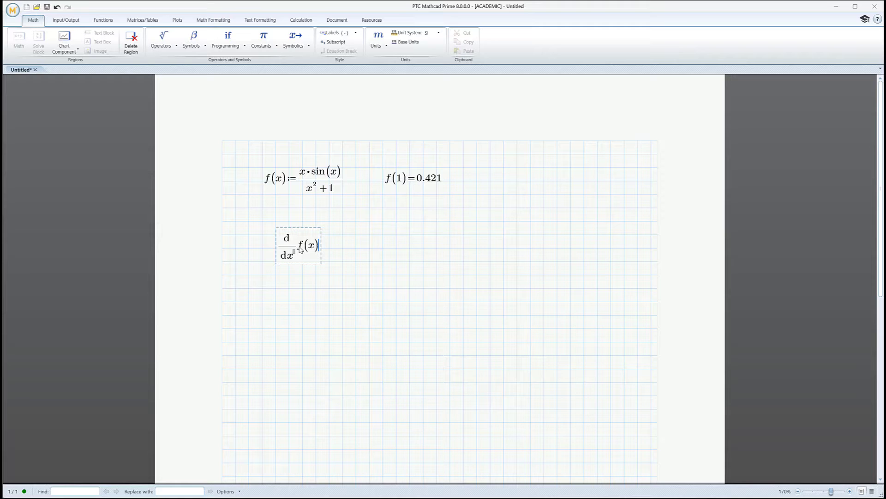
Evaluate the derivative symbolically with →, giving ((−x²+1)·sin(x)+(x³+x)·cos(x))/(x⁴+2·x²+1)
{"action": "left_click", "coordinate": [292, 49]}
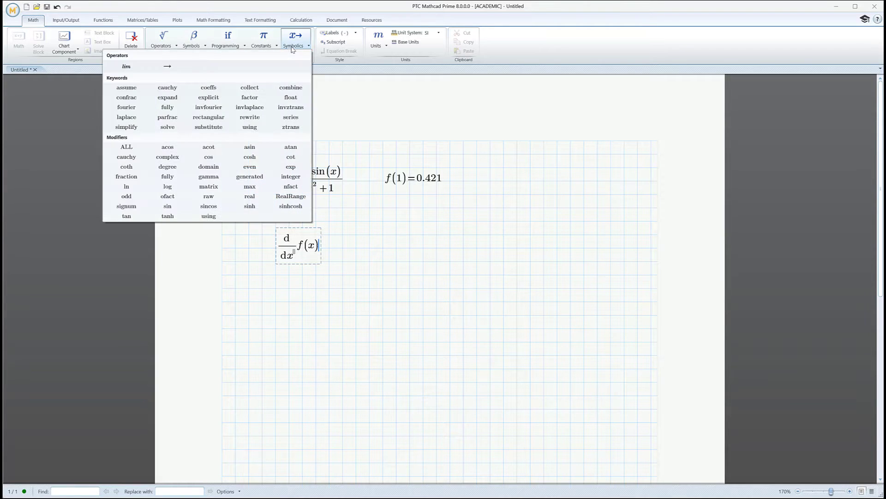
{"action": "left_click", "coordinate": [167, 67]}
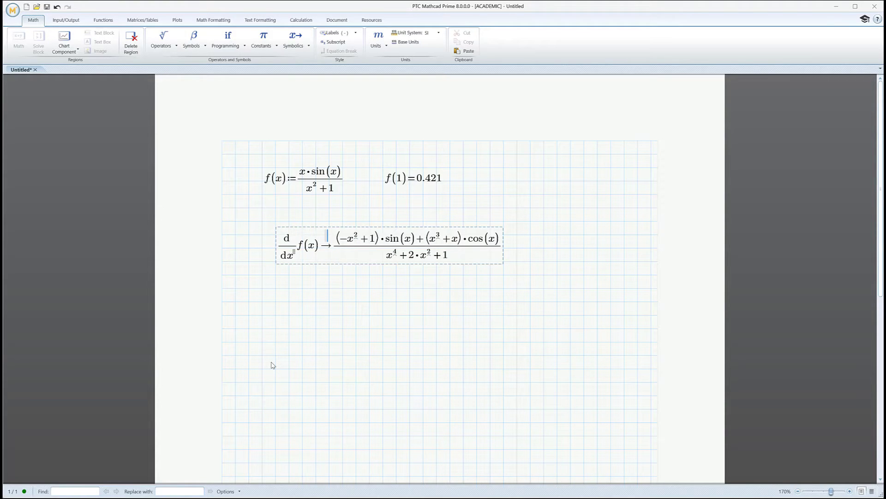
{"action": "left_click", "coordinate": [297, 345]}
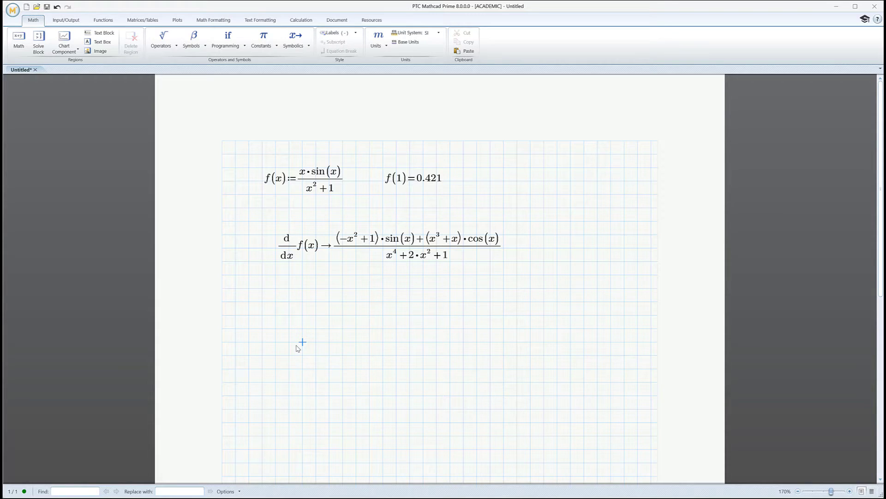
Change f(x)'s numerator to x²·sin(x) so the derivative result recalculates
{"action": "left_click", "coordinate": [305, 178]}
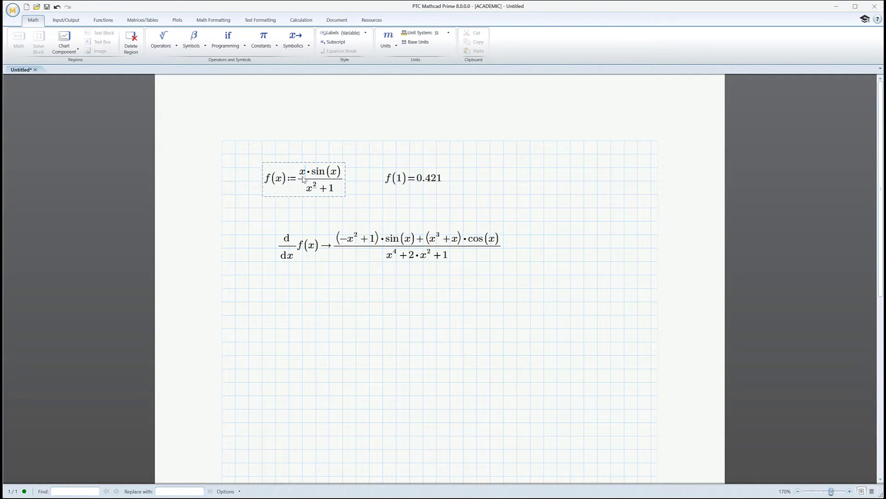
{"action": "type", "text": "^2"}
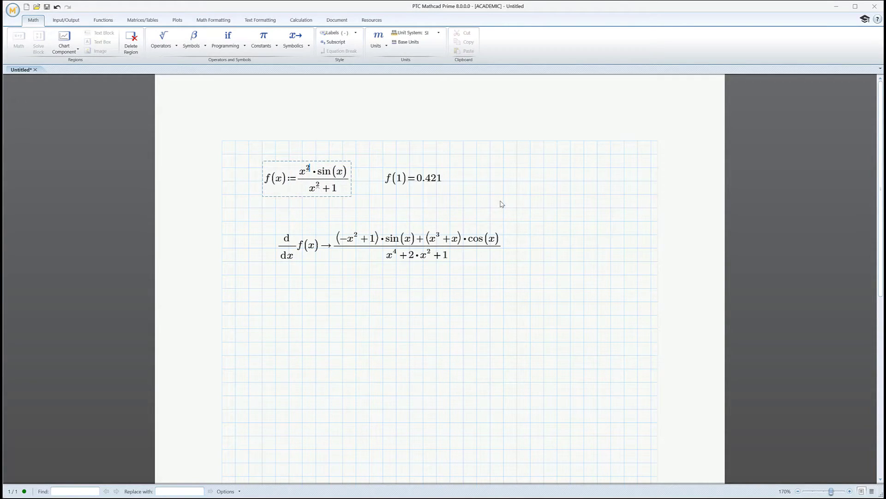
{"action": "left_click", "coordinate": [501, 202]}
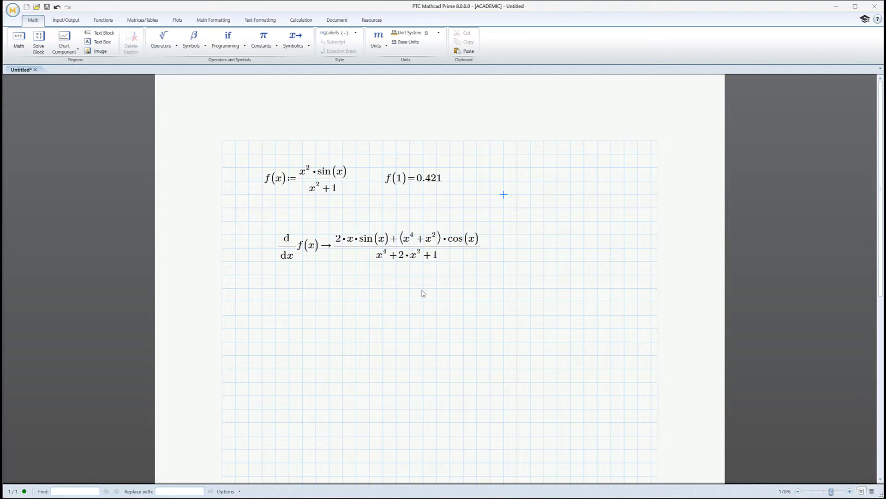
Delete the derivative region and the f(1) evaluation
{"action": "left_click_drag", "start_coordinate": [265, 223], "coordinate": [464, 276]}
{"action": "key", "text": "Delete"}
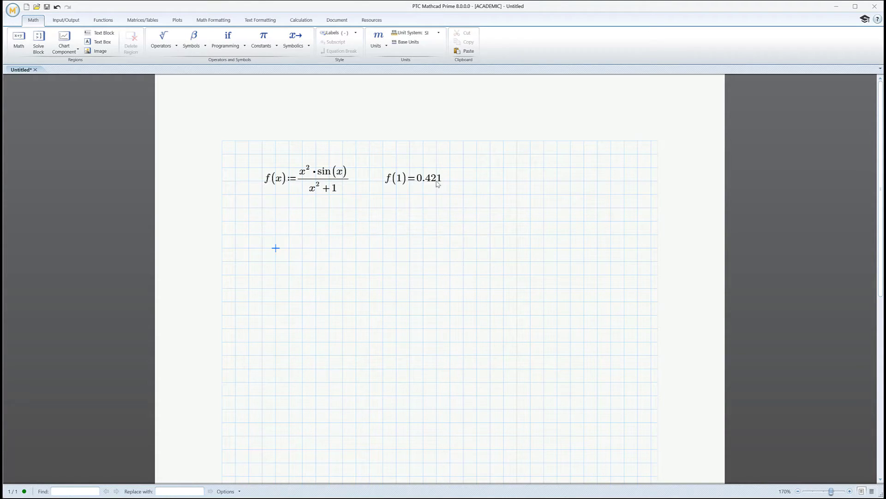
{"action": "left_click_drag", "start_coordinate": [395, 152], "coordinate": [423, 194]}
{"action": "key", "text": "Delete"}
Insert an XY plot of f(x) against x beside the definition
{"action": "left_click", "coordinate": [178, 21]}
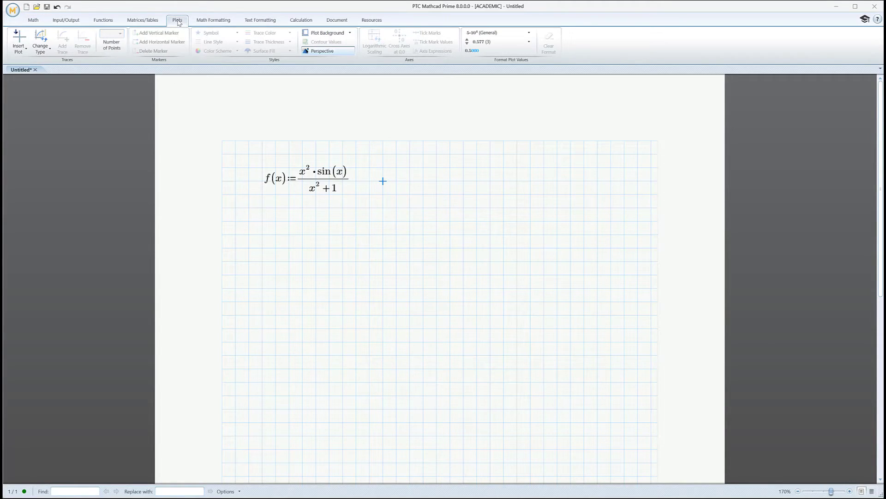
{"action": "left_click", "coordinate": [18, 48]}
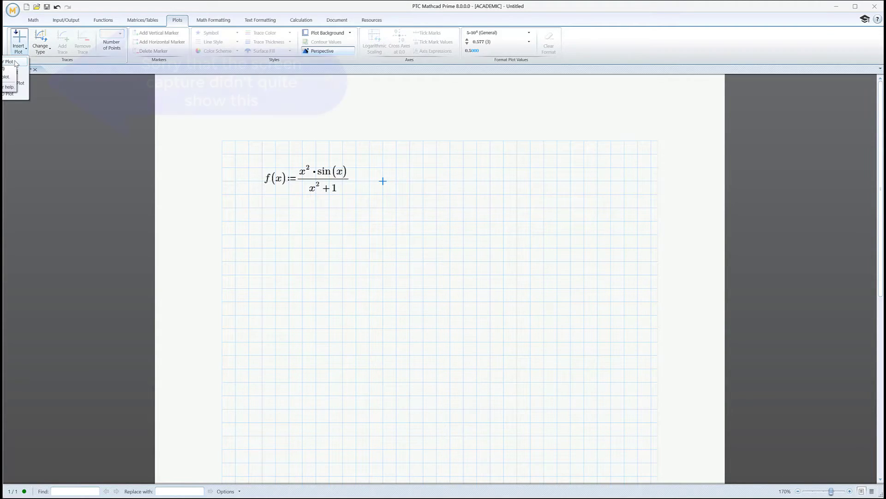
{"action": "left_click", "coordinate": [16, 64]}
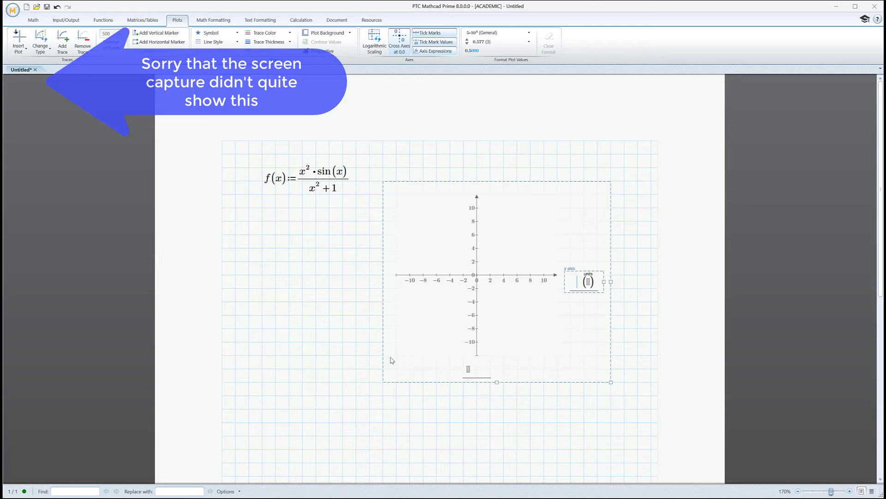
{"action": "left_click", "coordinate": [469, 370]}
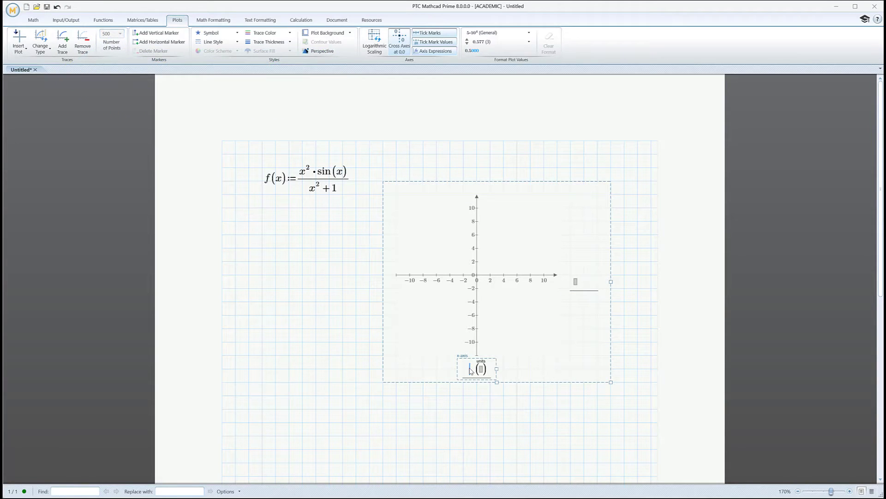
{"action": "type", "text": "x"}
{"action": "left_click", "coordinate": [575, 284]}
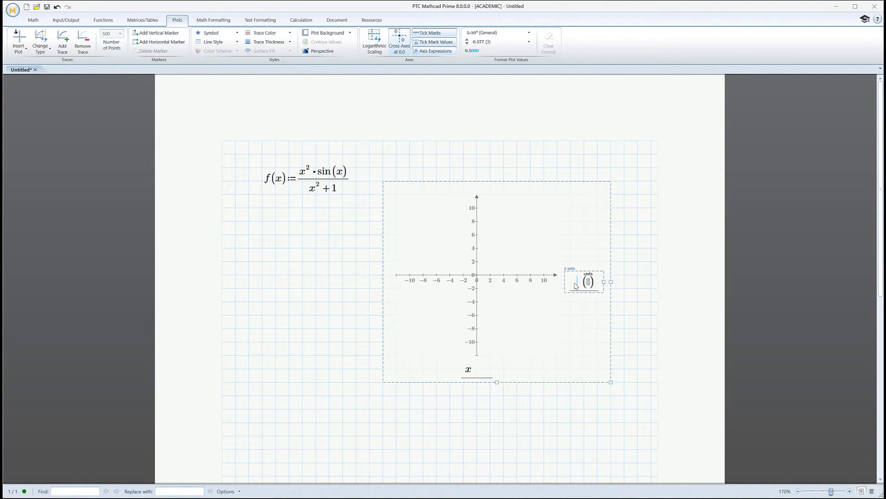
{"action": "type", "text": "f(x)"}
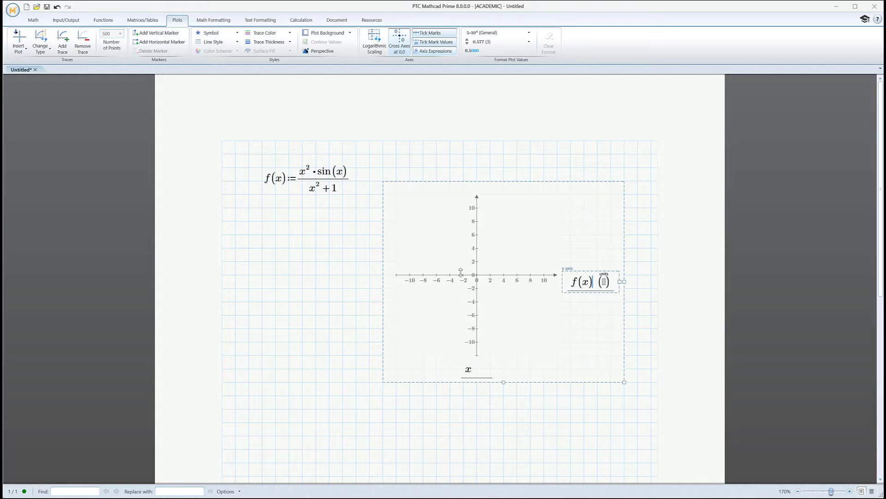
{"action": "left_click", "coordinate": [372, 274]}
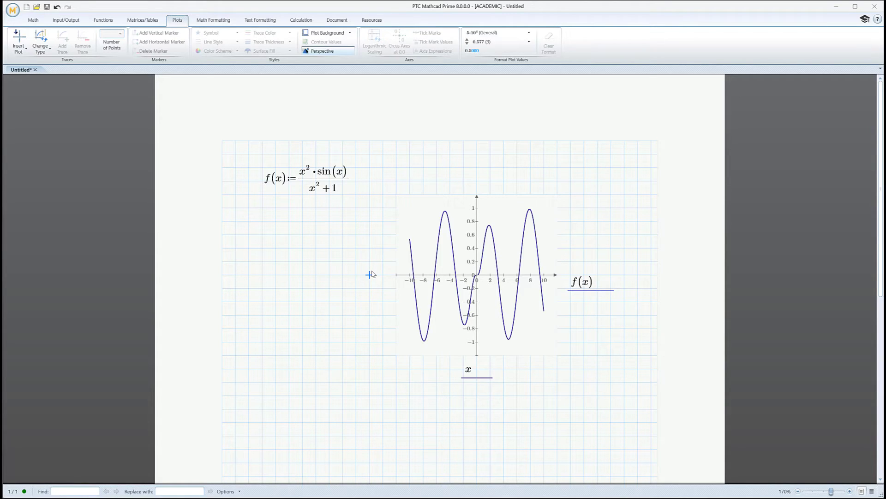
Revert f(x)'s numerator to x·sin(x) so the plot redraws
{"action": "left_click", "coordinate": [310, 172]}
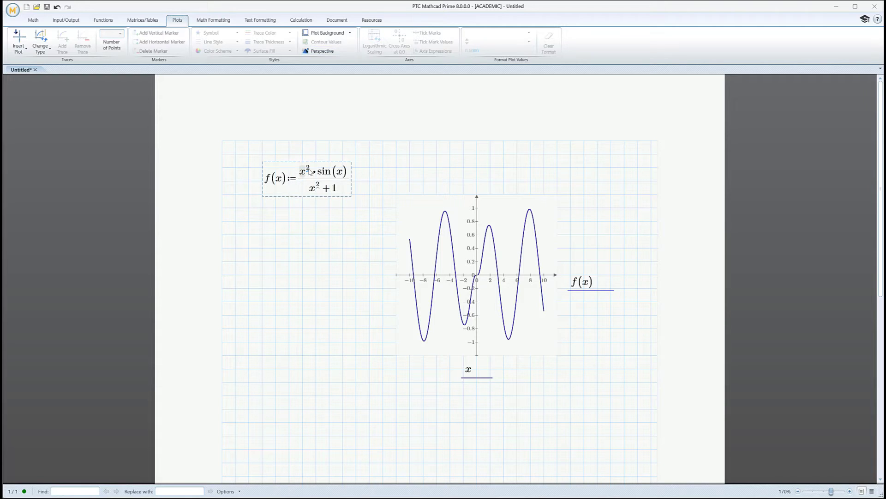
{"action": "key", "text": "BackSpace"}
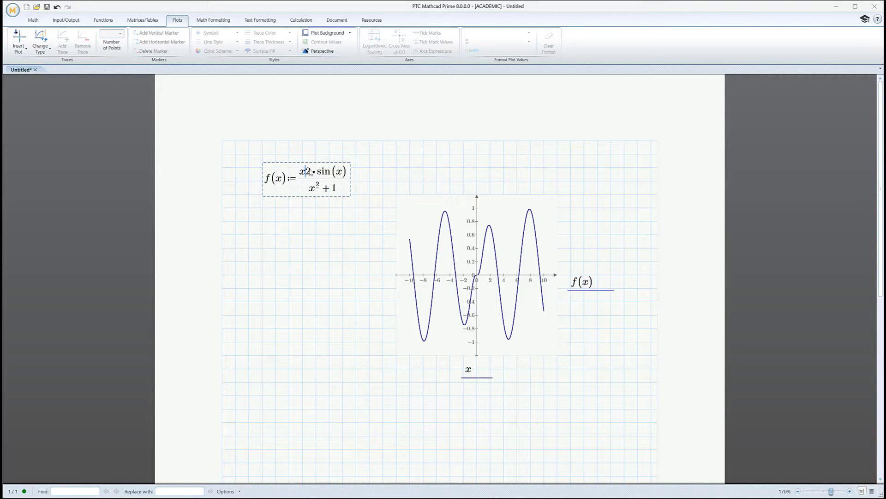
{"action": "key", "text": "Delete"}
{"action": "left_click", "coordinate": [416, 177]}
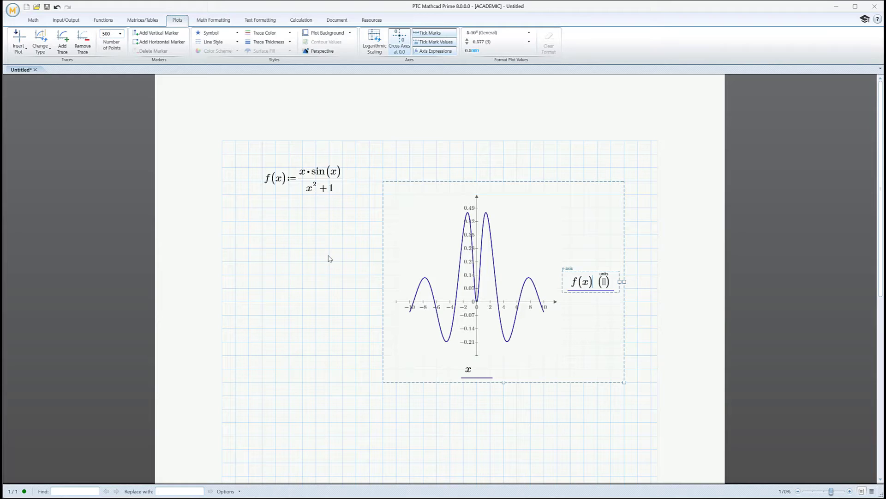
{"action": "left_click", "coordinate": [291, 287]}
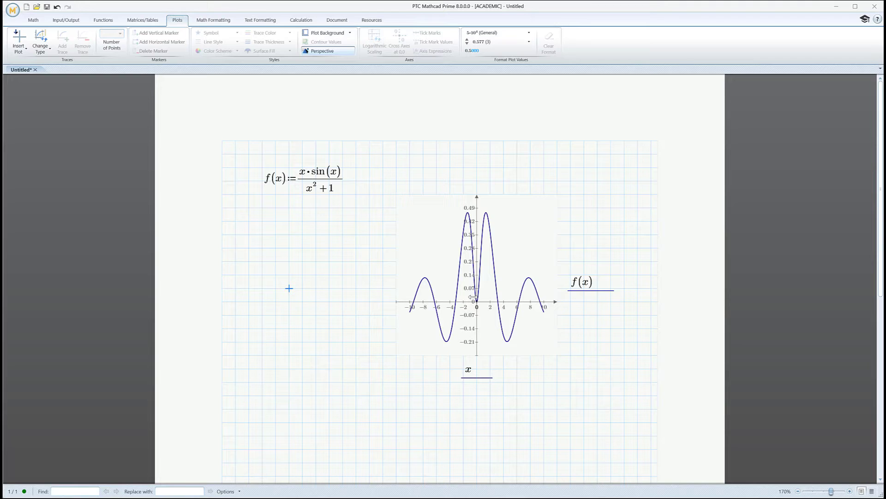
Set the plot's y-axis limits to −0.5 and 0.5
{"action": "left_click", "coordinate": [470, 312]}
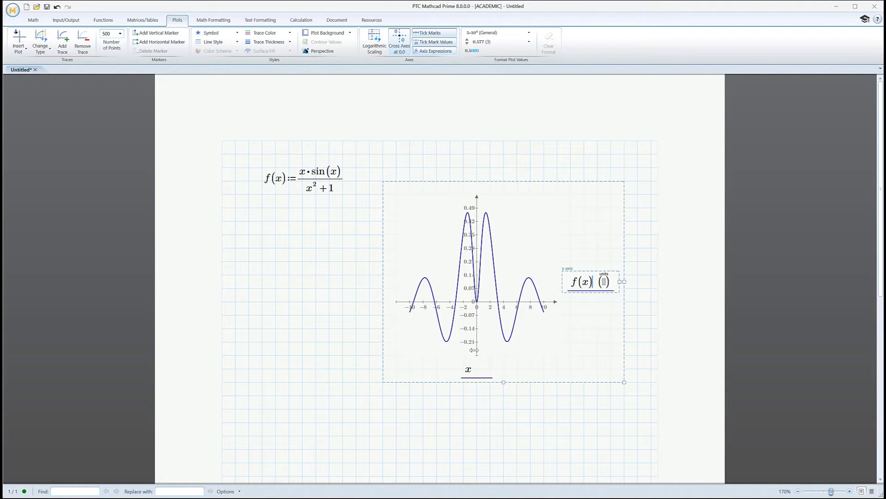
{"action": "left_click", "coordinate": [475, 346]}
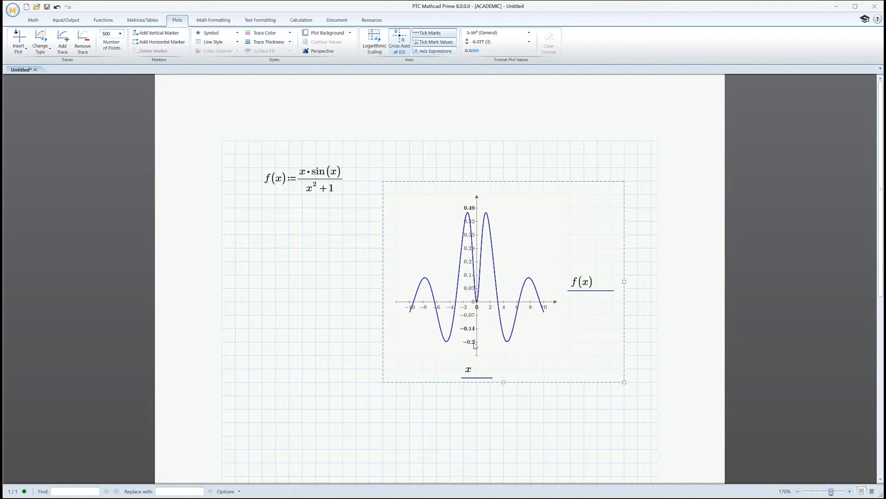
{"action": "type", "text": "5"}
{"action": "key", "text": "BackSpace"}
{"action": "key", "text": "BackSpace"}
{"action": "type", "text": "5"}
{"action": "left_click", "coordinate": [327, 281]}
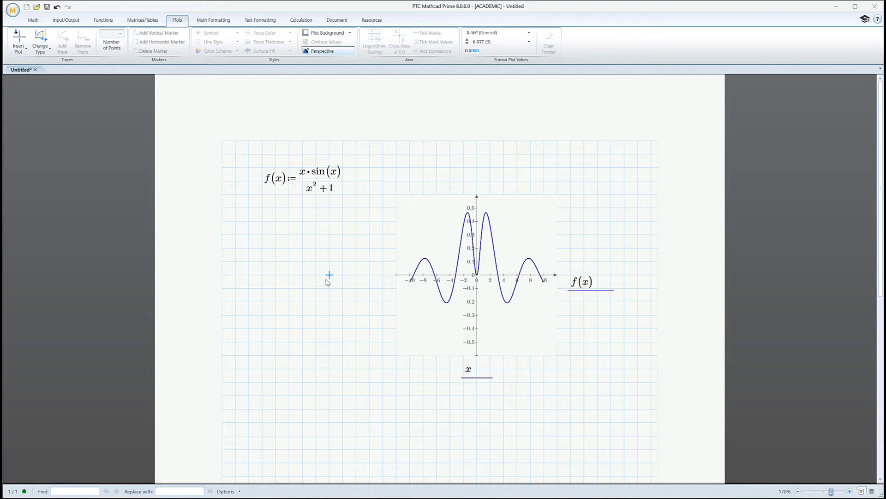
Set the plot's x-axis limits to −2π and 2π
{"action": "left_click", "coordinate": [416, 285]}
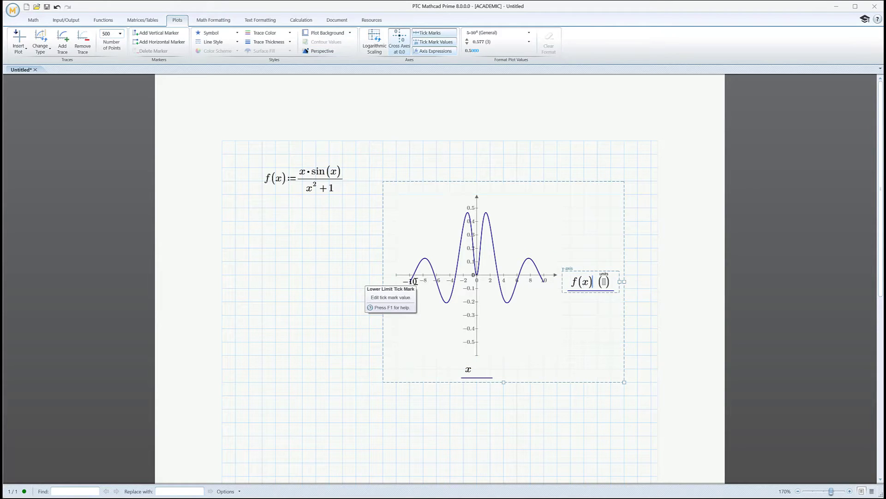
{"action": "left_click", "coordinate": [415, 282]}
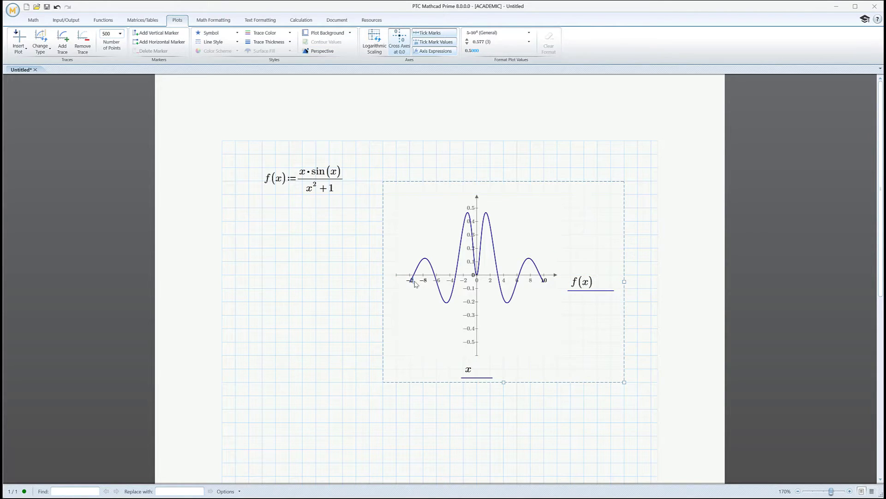
{"action": "type", "text": "0"}
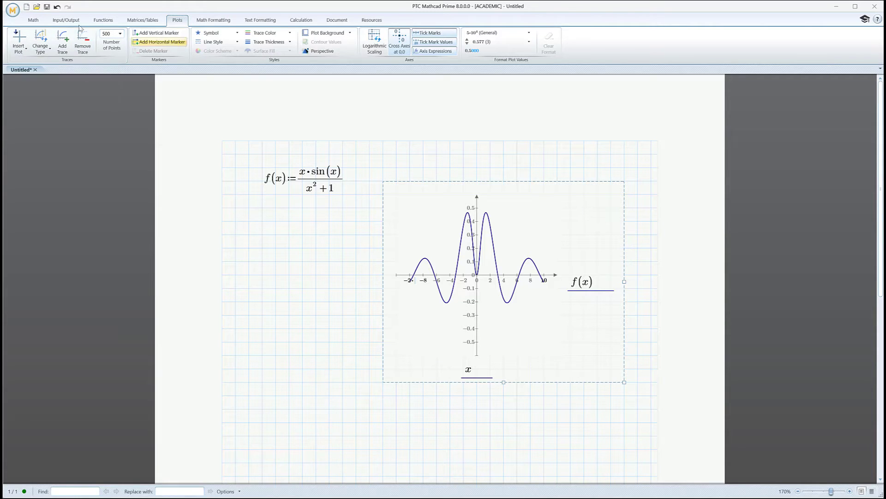
{"action": "left_click", "coordinate": [38, 19]}
{"action": "left_click", "coordinate": [194, 43]}
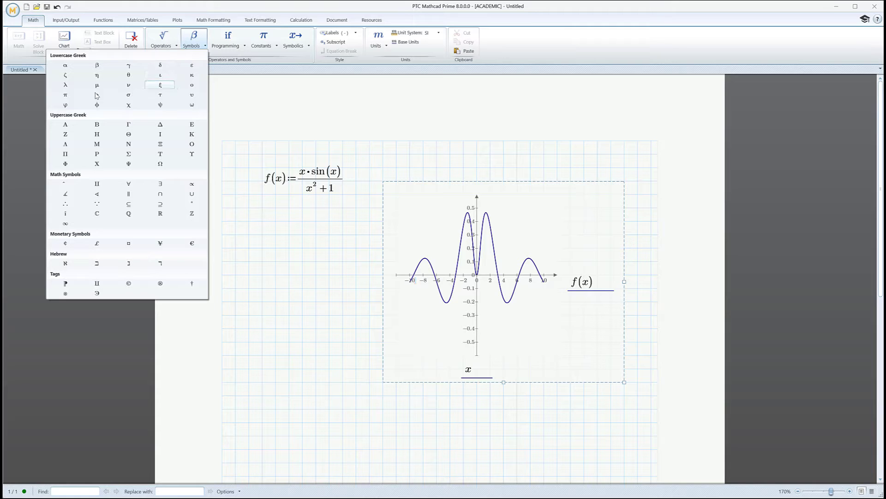
{"action": "left_click", "coordinate": [66, 96]}
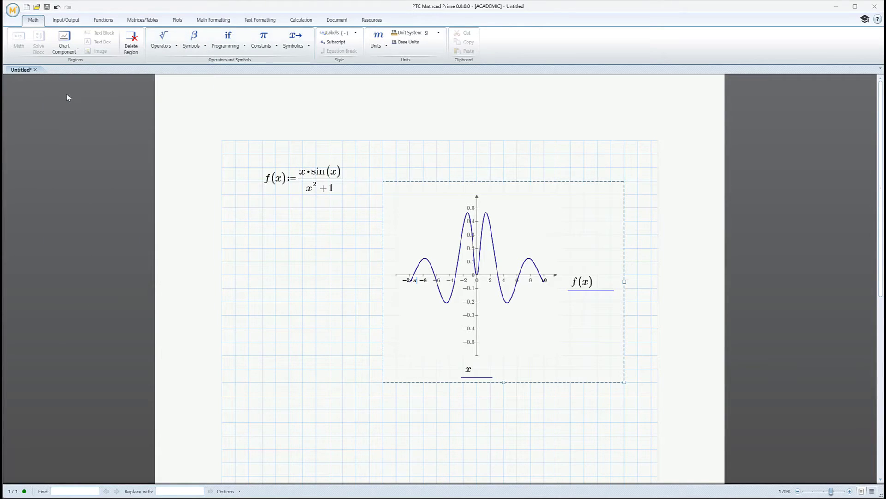
{"action": "left_click", "coordinate": [546, 282]}
{"action": "type", "text": "2"}
{"action": "key", "text": "ctrl+shift+p"}
{"action": "left_click", "coordinate": [327, 278]}
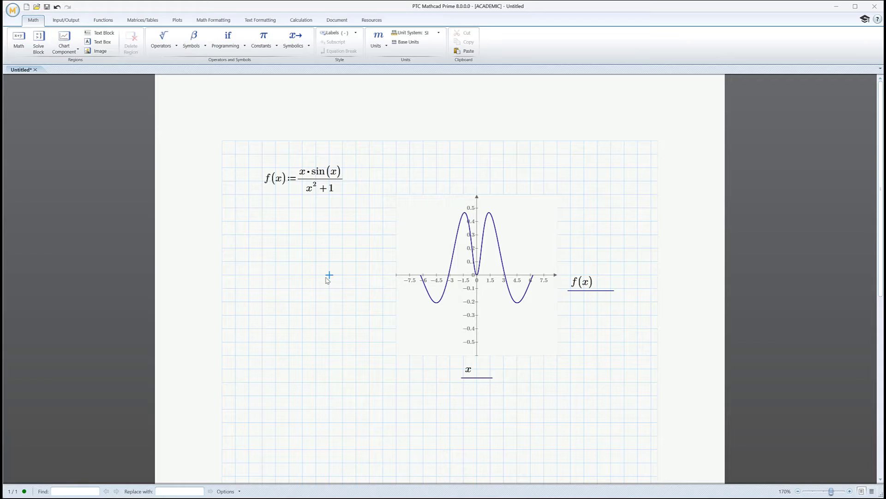
Change the plot's trace colour to red
{"action": "left_click", "coordinate": [505, 262]}
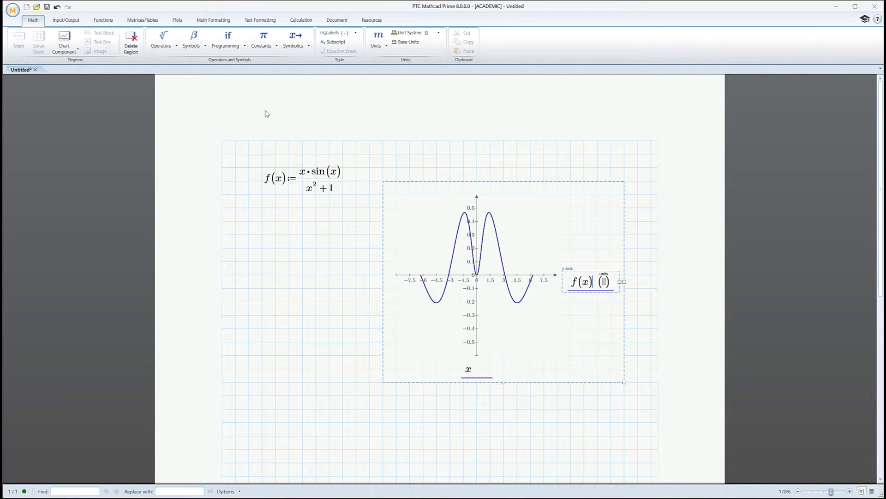
{"action": "left_click", "coordinate": [177, 19]}
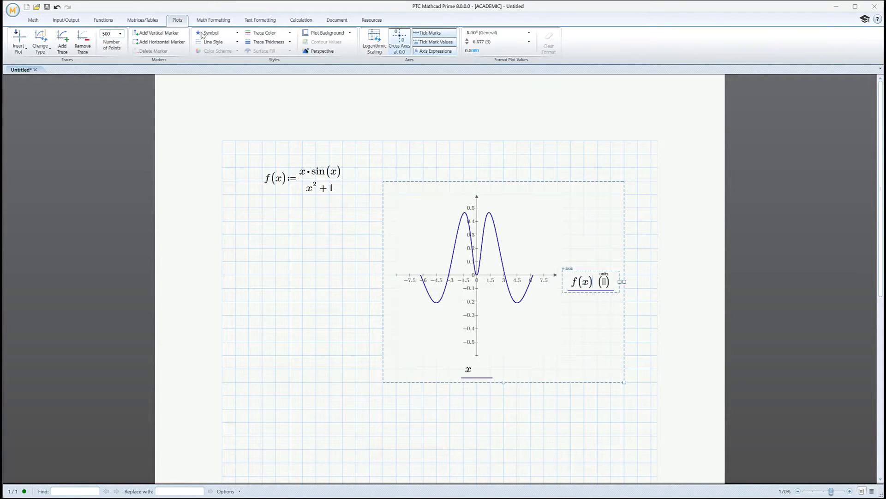
{"action": "left_click", "coordinate": [258, 35]}
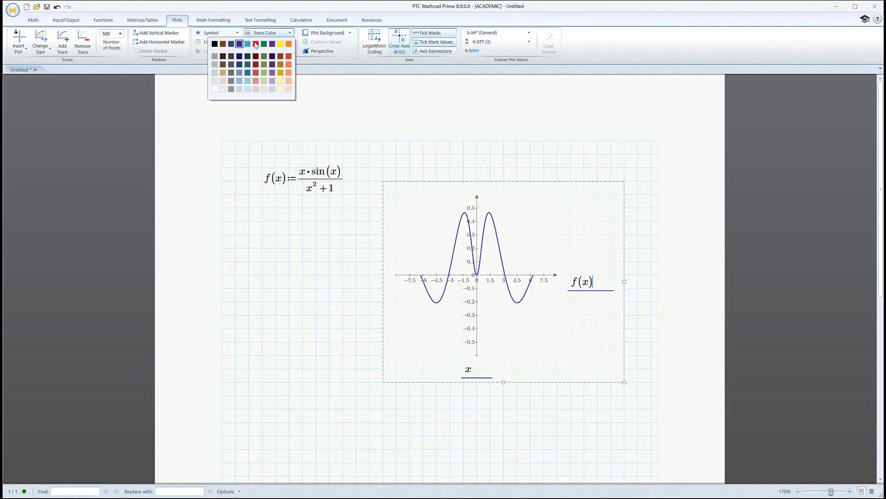
{"action": "left_click", "coordinate": [220, 94]}
{"action": "left_click", "coordinate": [303, 234]}
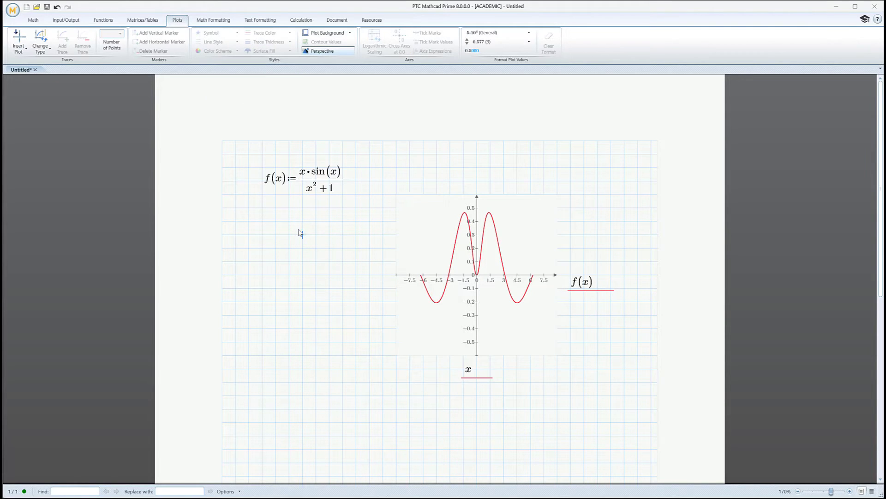
Set the trace thickness to the fourth, thicker line weight
{"action": "left_click", "coordinate": [453, 219]}
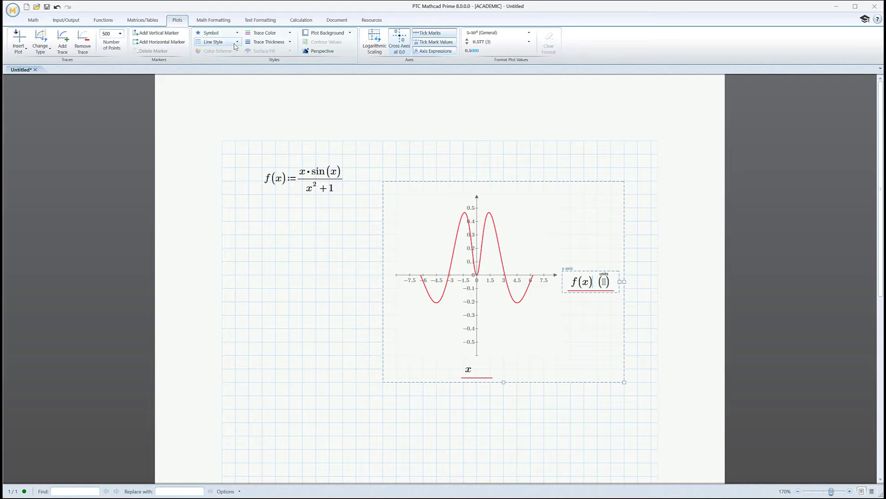
{"action": "left_click", "coordinate": [290, 42]}
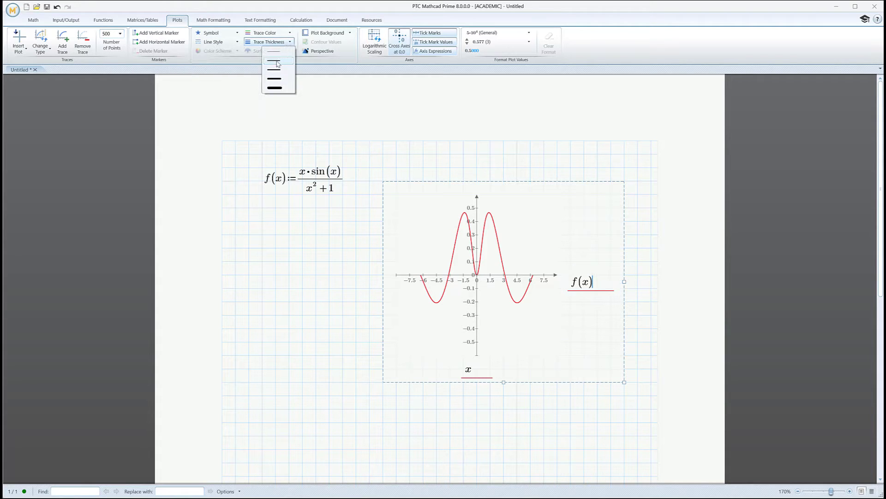
{"action": "left_click", "coordinate": [274, 80]}
{"action": "left_click", "coordinate": [303, 248]}
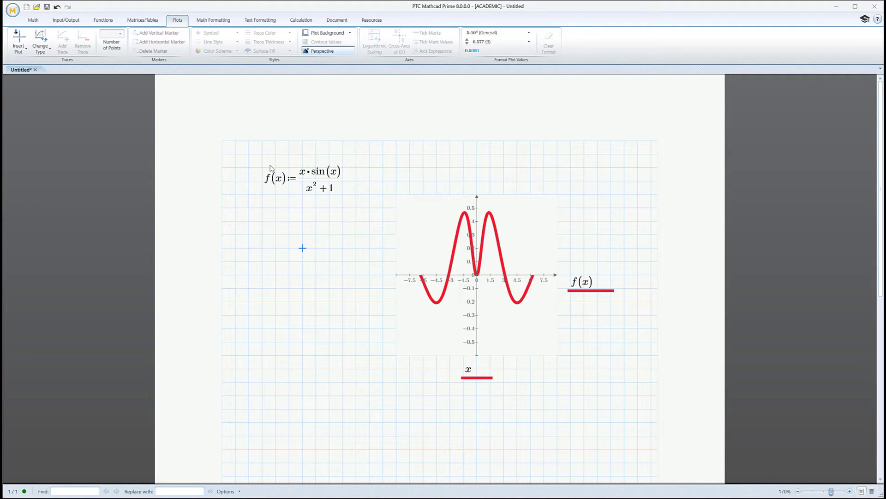
Delete the f(x) definition and plot, then define mass := 20 kg
{"action": "left_click_drag", "start_coordinate": [259, 155], "coordinate": [585, 360]}
{"action": "key", "text": "Delete"}
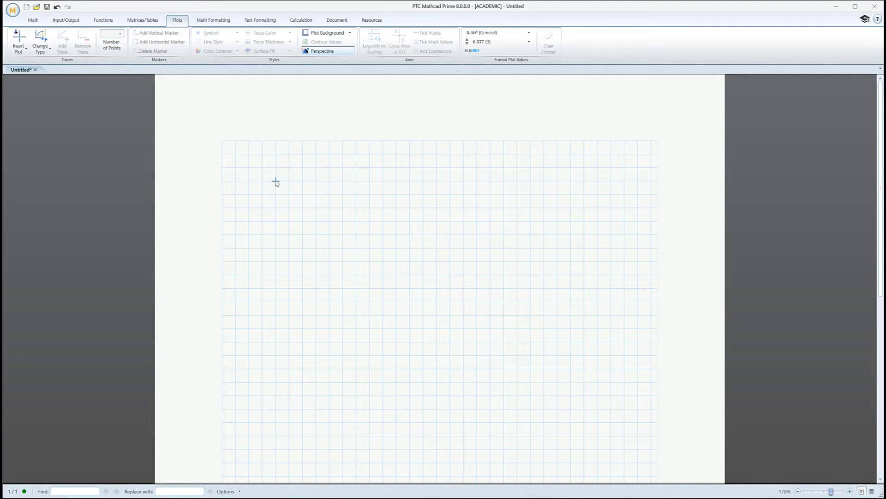
{"action": "type", "text": "mass:="}
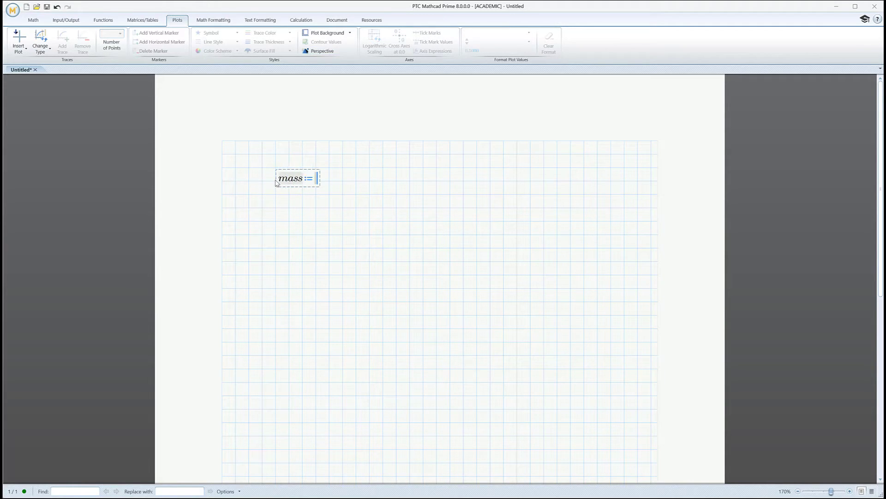
{"action": "type", "text": "20"}
{"action": "type", "text": "*"}
{"action": "type", "text": "kg"}
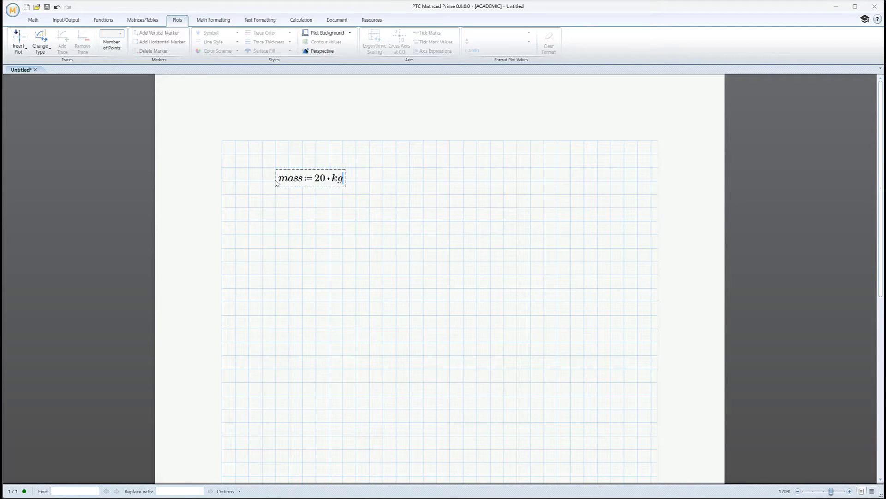
{"action": "left_click", "coordinate": [330, 213]}
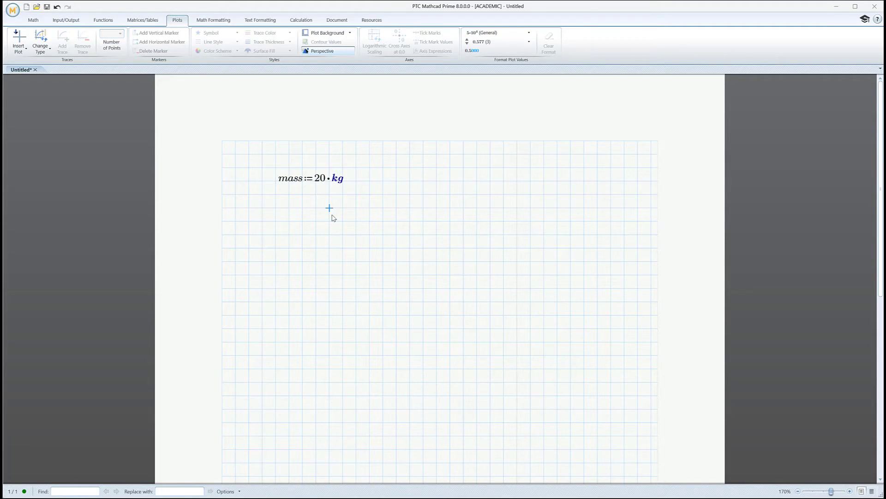
Evaluate mass beside its definition in slug, showing 1.37 slug
{"action": "left_click", "coordinate": [383, 184]}
{"action": "type", "text": "mass"}
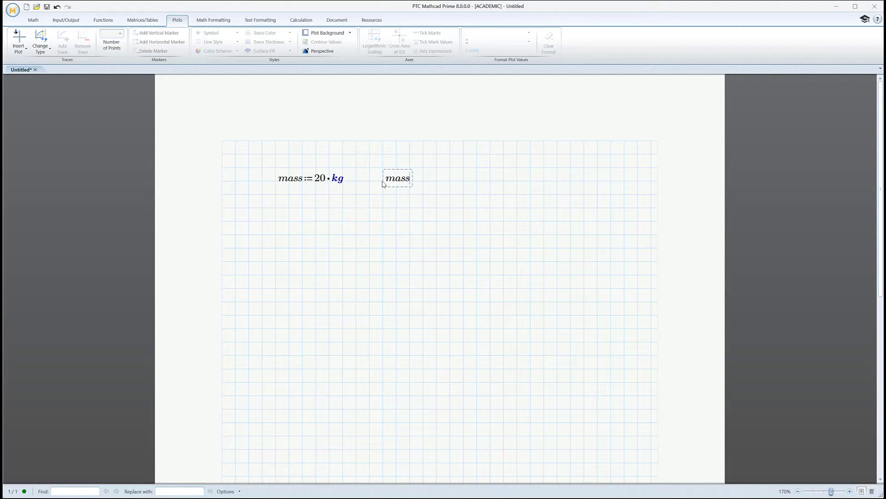
{"action": "type", "text": "="}
{"action": "key", "text": "BackSpace"}
{"action": "key", "text": "BackSpace"}
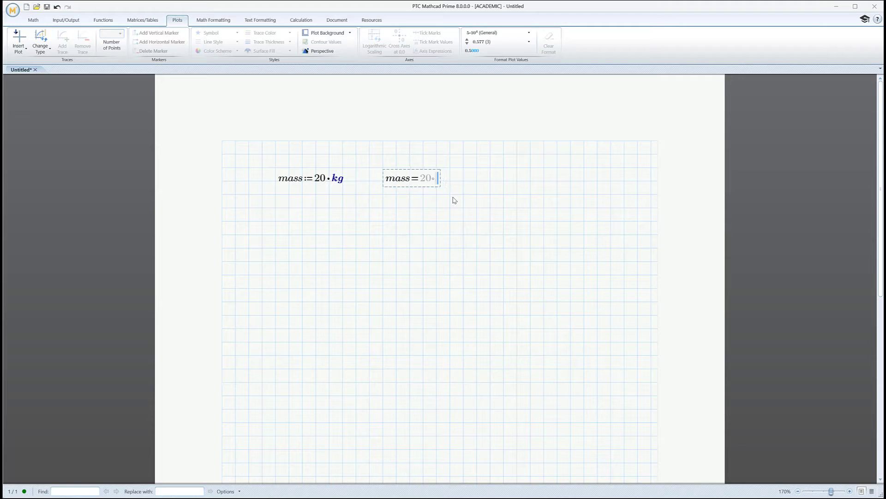
{"action": "type", "text": "slug"}
{"action": "left_click", "coordinate": [399, 214]}
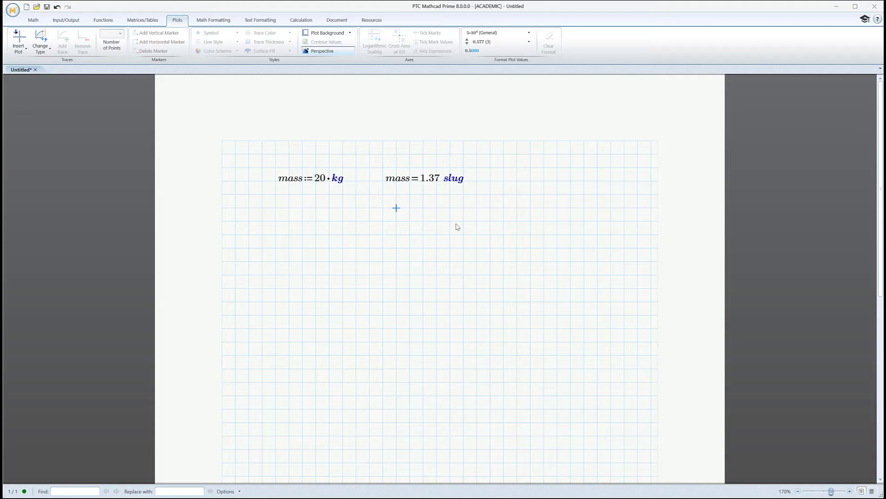
Define d := 20.5 in below mass and evaluate it in feet
{"action": "left_click", "coordinate": [277, 210]}
{"action": "type", "text": "d:20.5"}
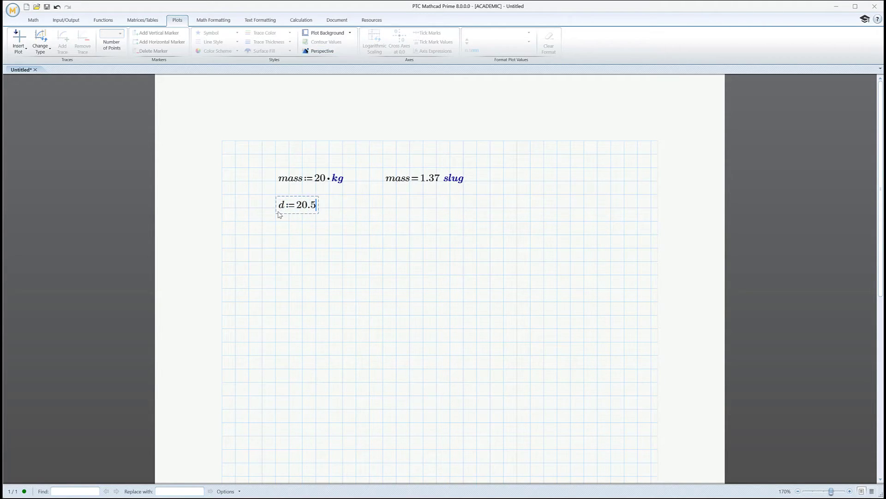
{"action": "type", "text": "*in"}
{"action": "left_click", "coordinate": [389, 213]}
{"action": "type", "text": "d=0.521·m"}
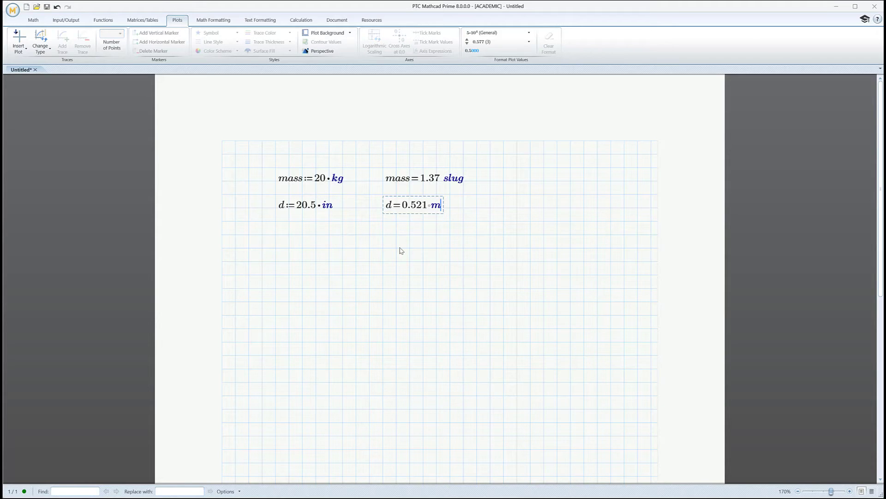
{"action": "key", "text": "BackSpace"}
{"action": "type", "text": "ft"}
{"action": "left_click", "coordinate": [517, 248]}
Switch d's result unit to mi, then mm (520.7 mm), and select all four regions
{"action": "left_click", "coordinate": [439, 206]}
{"action": "key", "text": "BackSpace"}
{"action": "key", "text": "BackSpace"}
{"action": "type", "text": "mi"}
{"action": "left_click", "coordinate": [423, 261]}
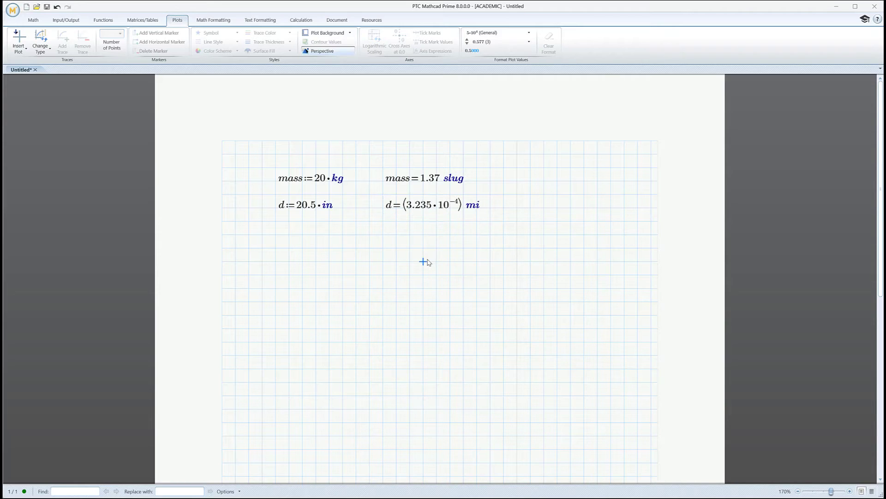
{"action": "left_click", "coordinate": [480, 210]}
{"action": "key", "text": "BackSpace"}
{"action": "key", "text": "BackSpace"}
{"action": "type", "text": "m"}
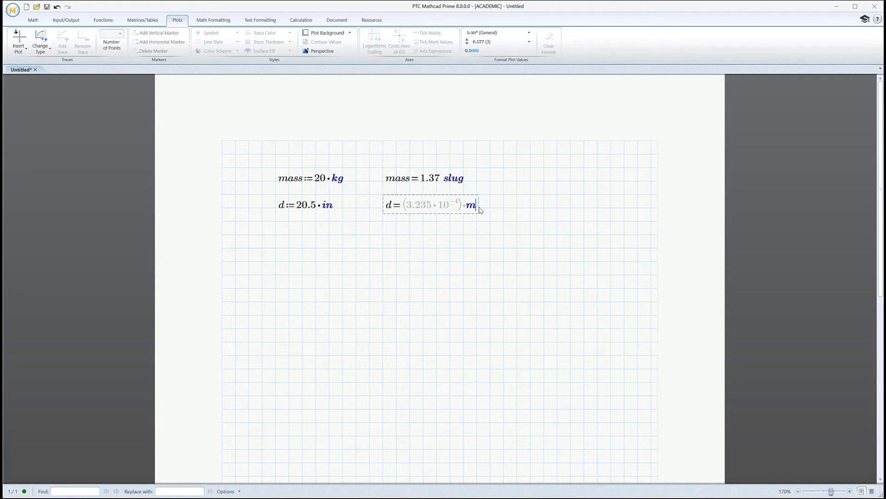
{"action": "type", "text": "m"}
{"action": "left_click", "coordinate": [480, 237]}
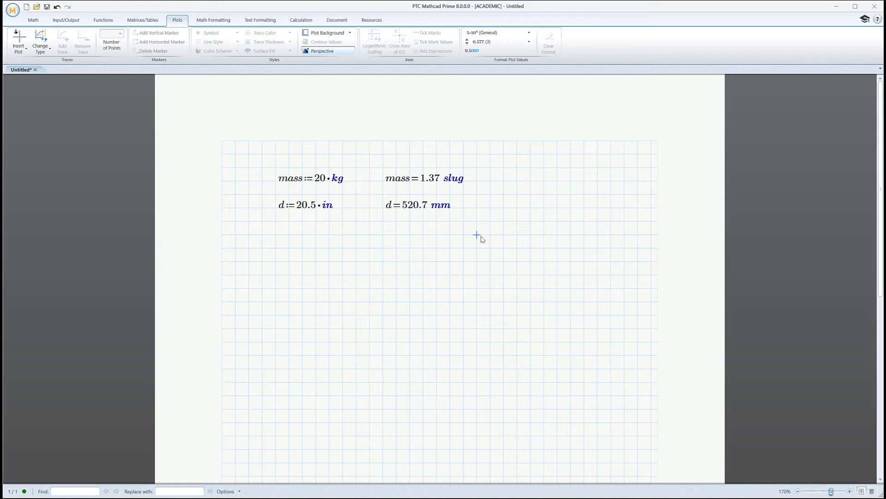
{"action": "left_click_drag", "start_coordinate": [257, 166], "coordinate": [529, 249]}
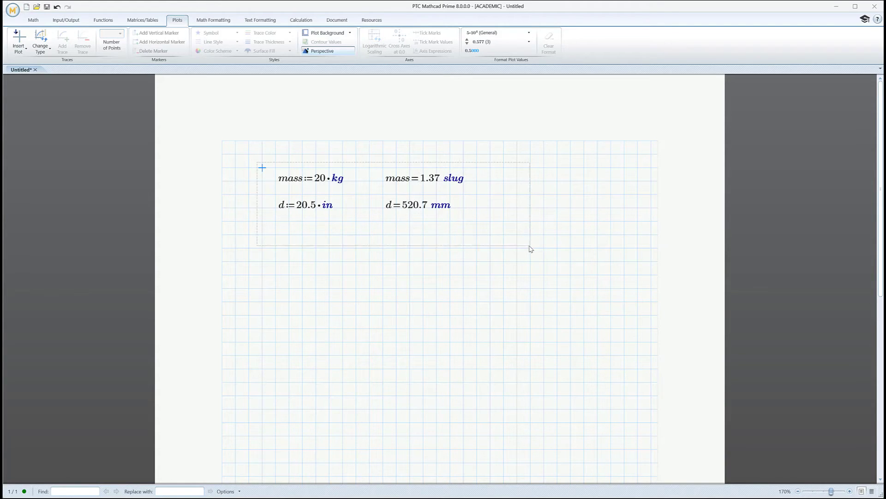
Delete the old regions and start the frequency definition f := 1/(2·L)·
{"action": "key", "text": "Delete"}
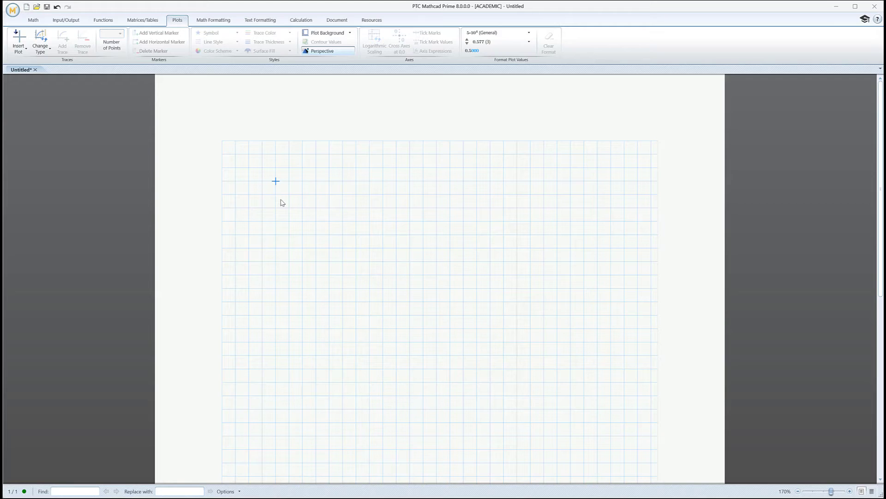
{"action": "type", "text": "f"}
{"action": "key", "text": "BackSpace"}
{"action": "type", "text": "f:="}
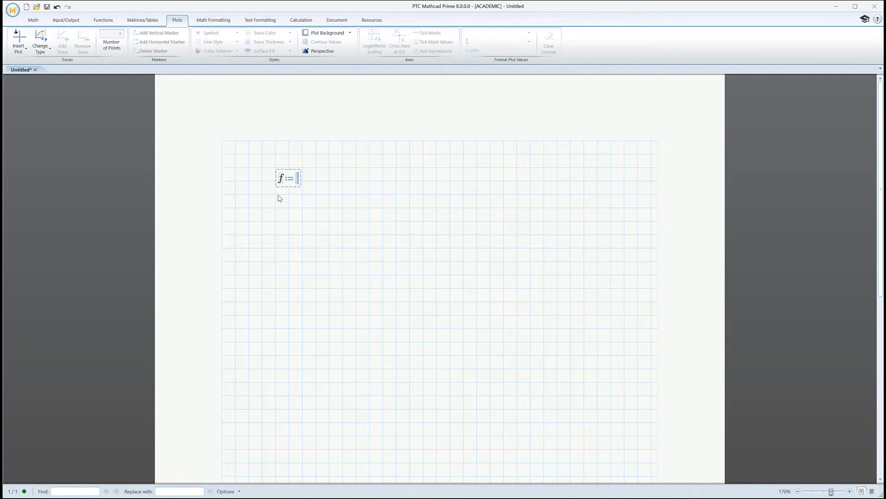
{"action": "type", "text": "1/"}
{"action": "type", "text": "2*p"}
{"action": "key", "text": "BackSpace"}
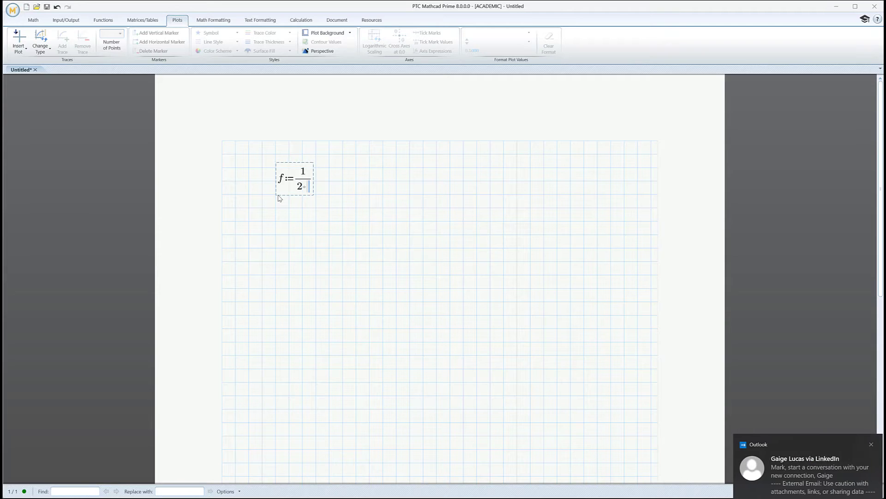
{"action": "type", "text": "L"}
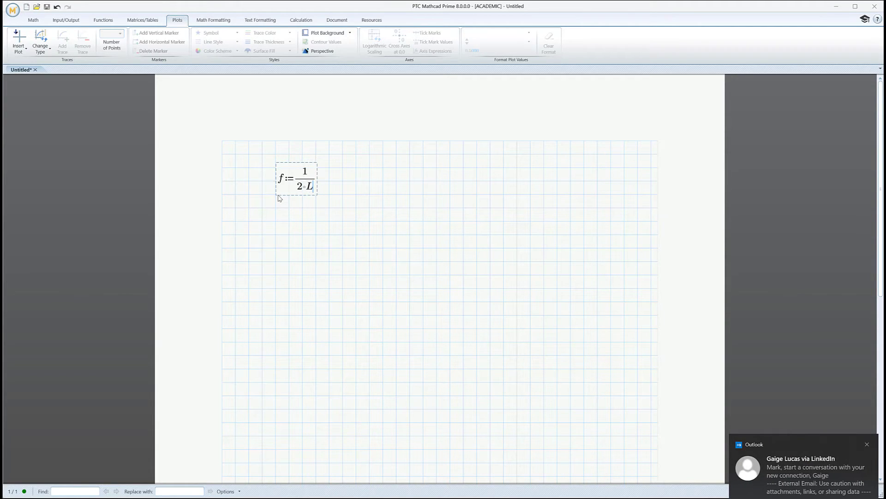
{"action": "key", "text": "space"}
{"action": "key", "text": "space"}
{"action": "type", "text": "*"}
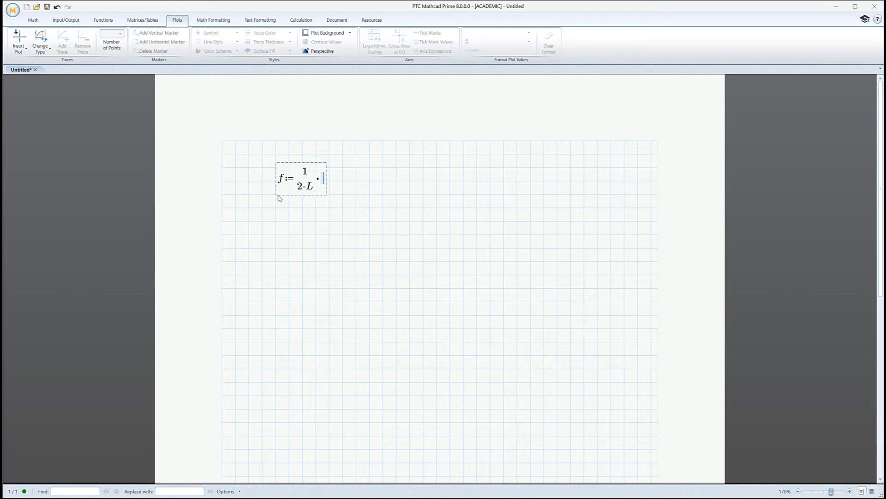
Complete the f formula with the square root of T/ρ, using Ctrl+G for rho
{"action": "key", "text": "backslash"}
{"action": "type", "text": "t"}
{"action": "key", "text": "BackSpace"}
{"action": "type", "text": "T"}
{"action": "key", "text": "slash"}
{"action": "type", "text": "r"}
{"action": "key", "text": "ctrl+g"}
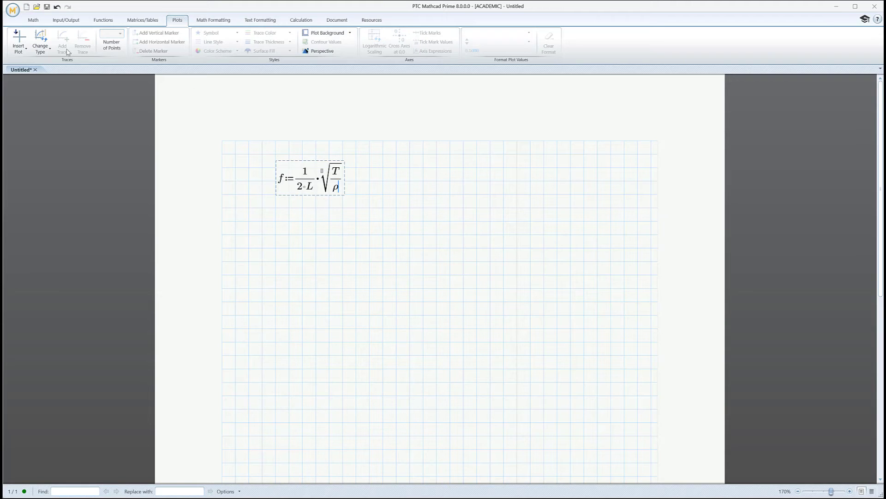
{"action": "left_click", "coordinate": [34, 20]}
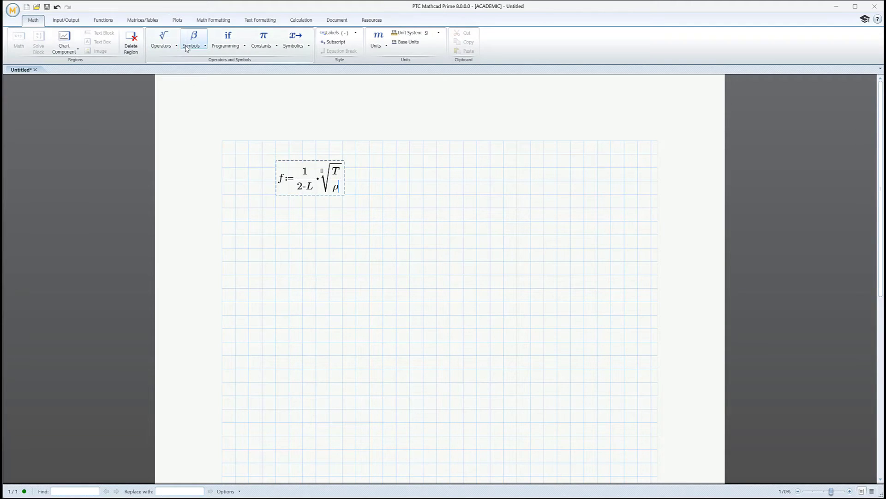
{"action": "left_click", "coordinate": [408, 182]}
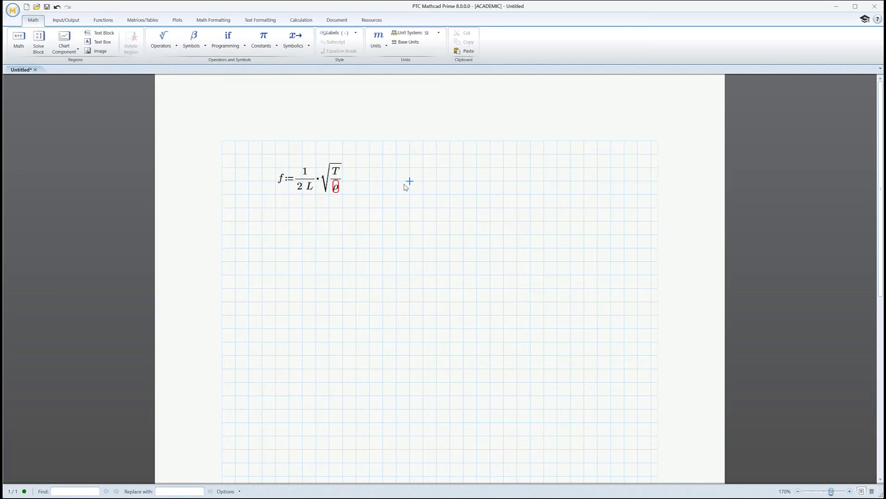
Move the f equation lower and begin L := 25.5·in above it
{"action": "left_click_drag", "start_coordinate": [283, 158], "coordinate": [323, 206]}
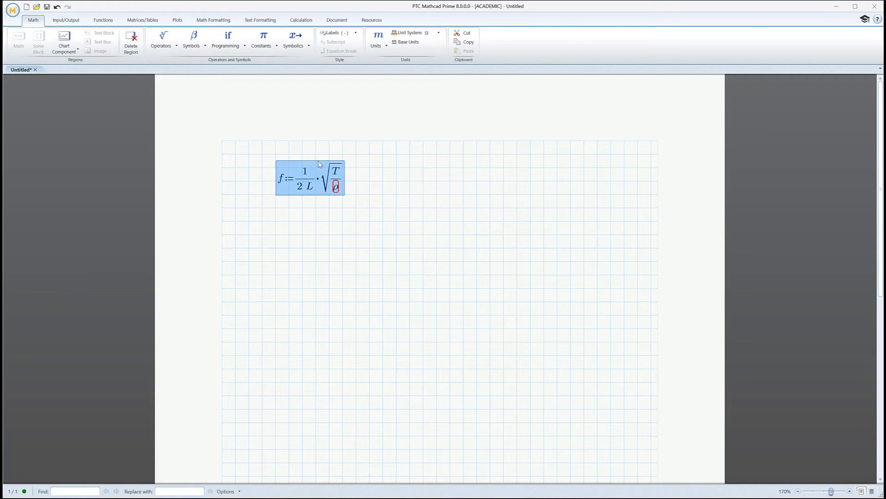
{"action": "left_click_drag", "start_coordinate": [322, 167], "coordinate": [349, 220]}
{"action": "left_click", "coordinate": [276, 168]}
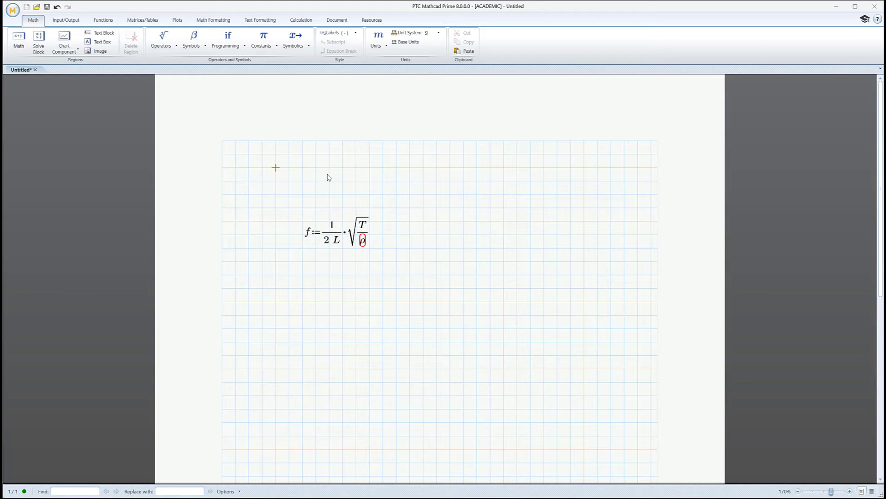
{"action": "type", "text": "L:="}
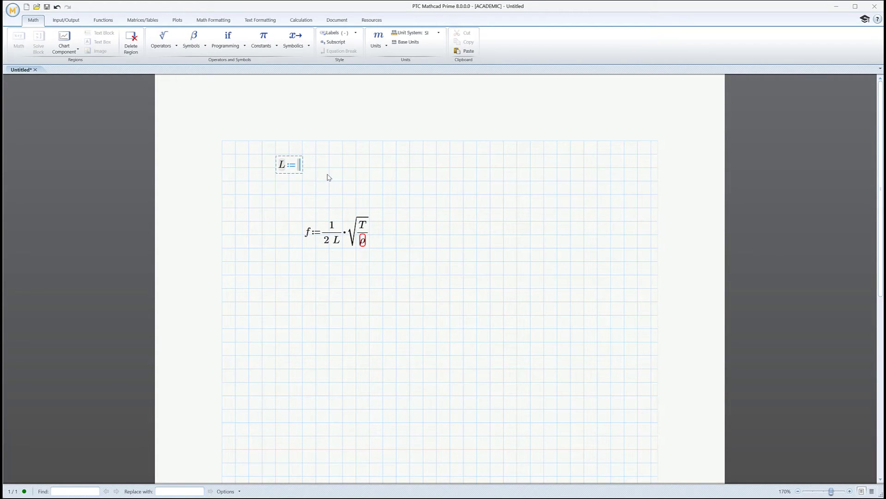
{"action": "type", "text": "25.5"}
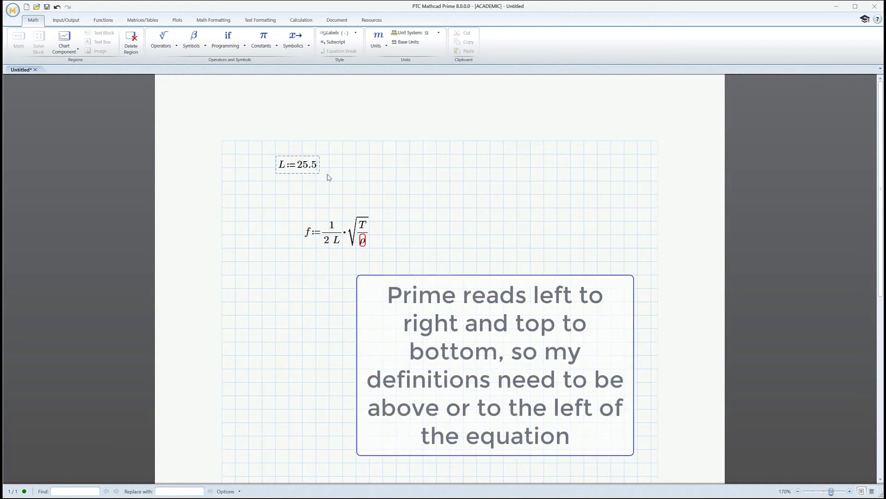
{"action": "type", "text": "*in"}
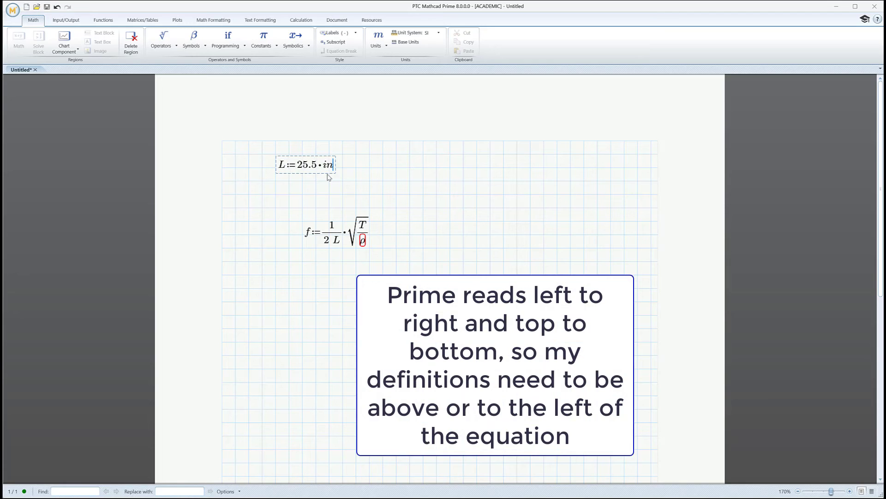
Finish L, then define T := 10·lbf and d := 0.010·in beside it
{"action": "left_click", "coordinate": [369, 168]}
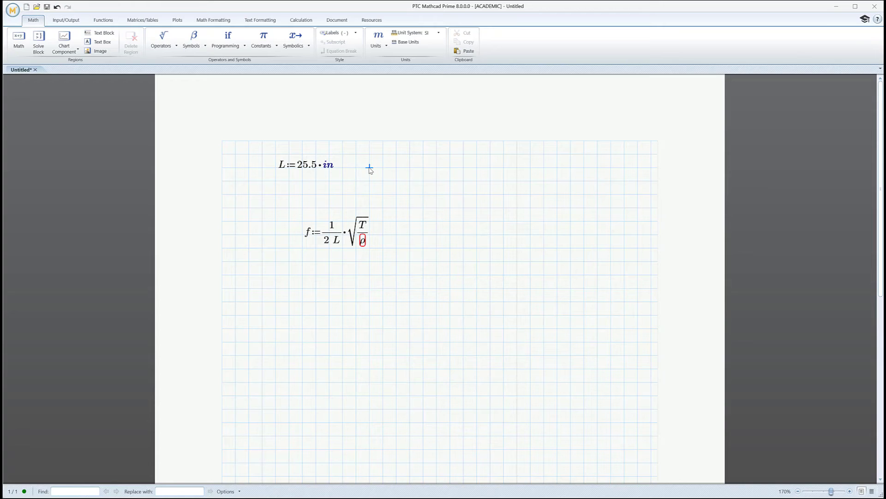
{"action": "type", "text": "T"}
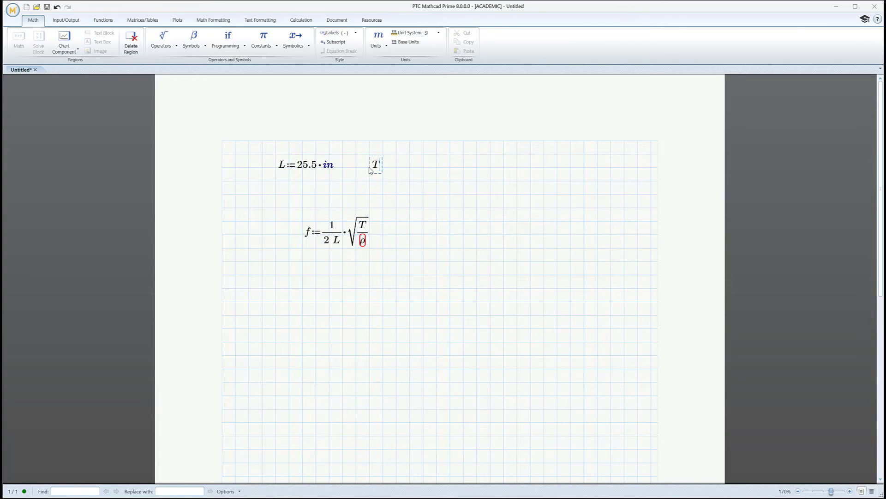
{"action": "type", "text": ";10"}
{"action": "type", "text": "*lbf"}
{"action": "left_click", "coordinate": [466, 168]}
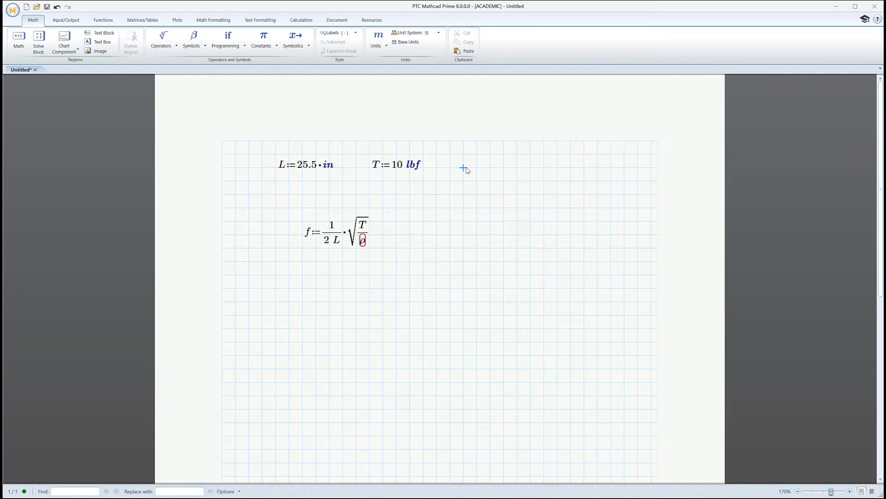
{"action": "type", "text": "d:="}
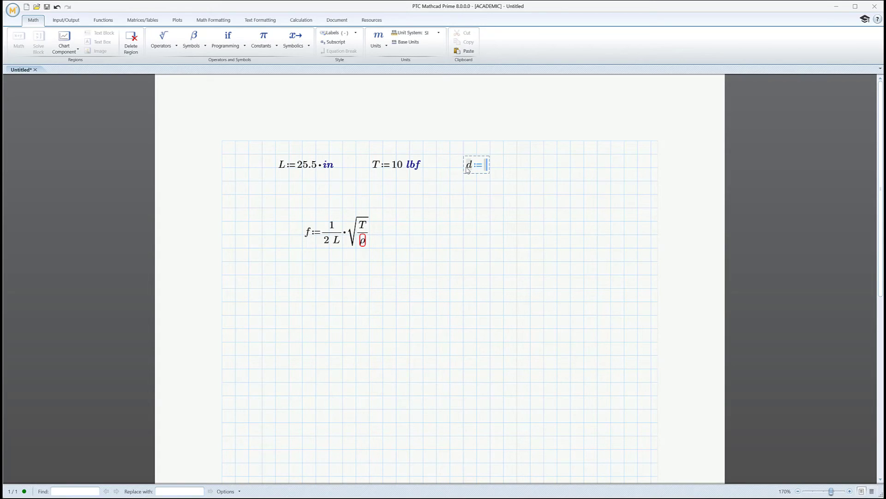
{"action": "type", "text": "0.010"}
{"action": "type", "text": "*in"}
{"action": "left_click", "coordinate": [482, 193]}
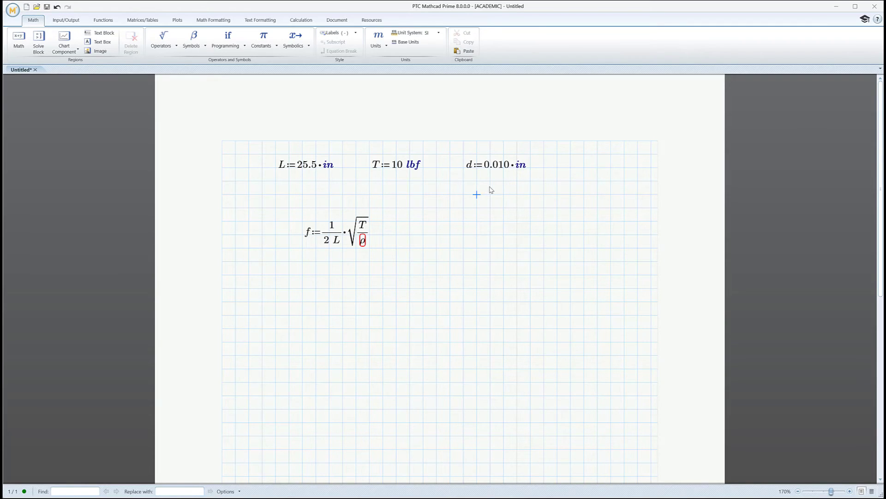
Define area a := π/4·d² and evaluate it, giving 5.067·10⁻⁸ m²
{"action": "left_click", "coordinate": [557, 169]}
{"action": "type", "text": "a"}
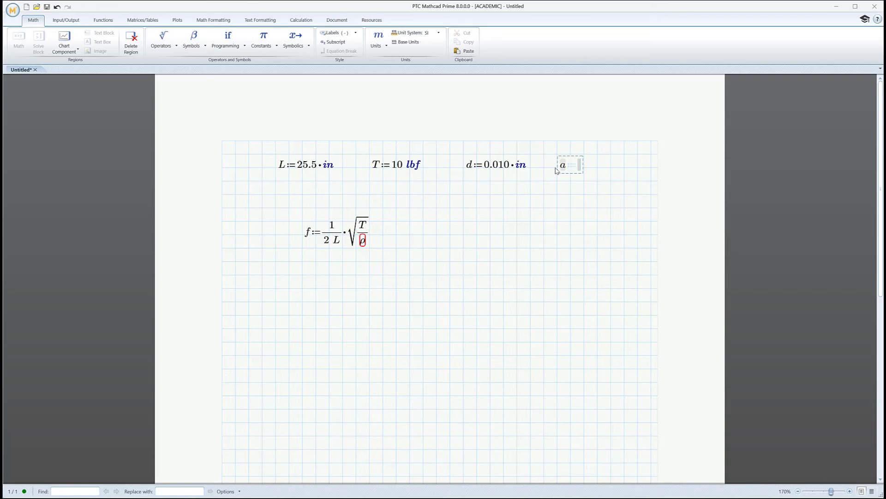
{"action": "type", "text": "p"}
{"action": "key", "text": "ctrl+g"}
{"action": "type", "text": "/4"}
{"action": "key", "text": "space"}
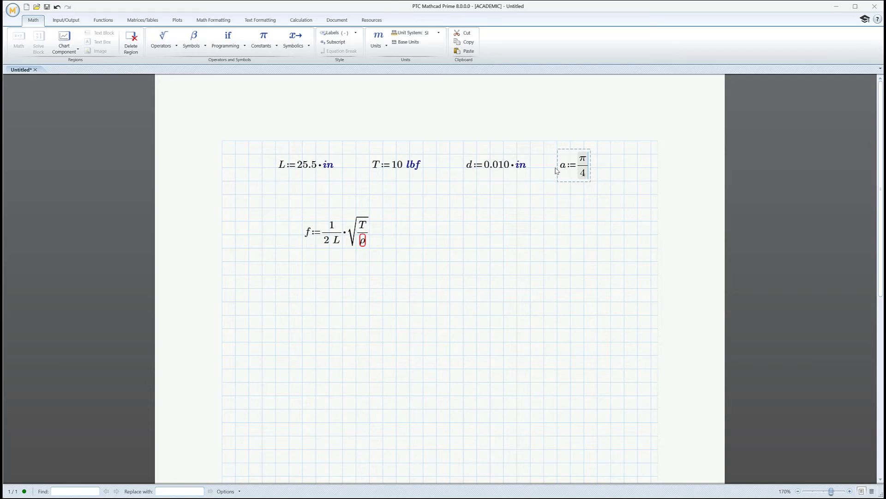
{"action": "type", "text": "*d^2"}
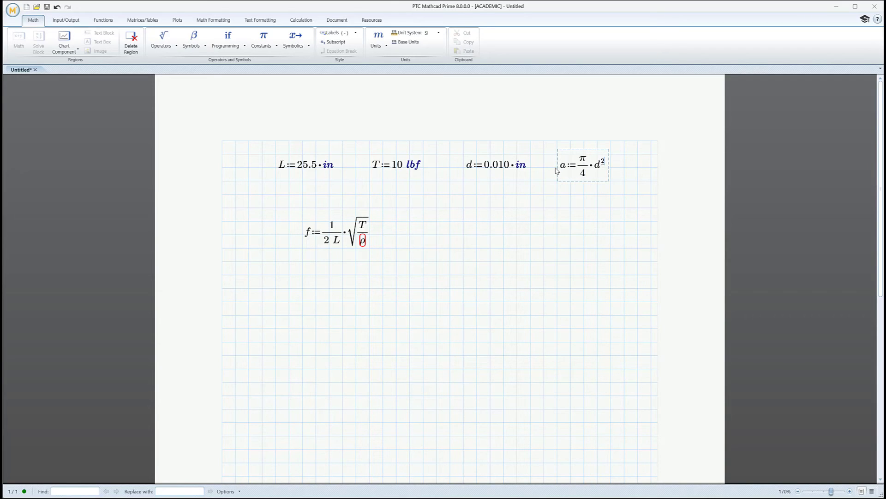
{"action": "type", "text": "=(5.067·10^-8)·m^2"}
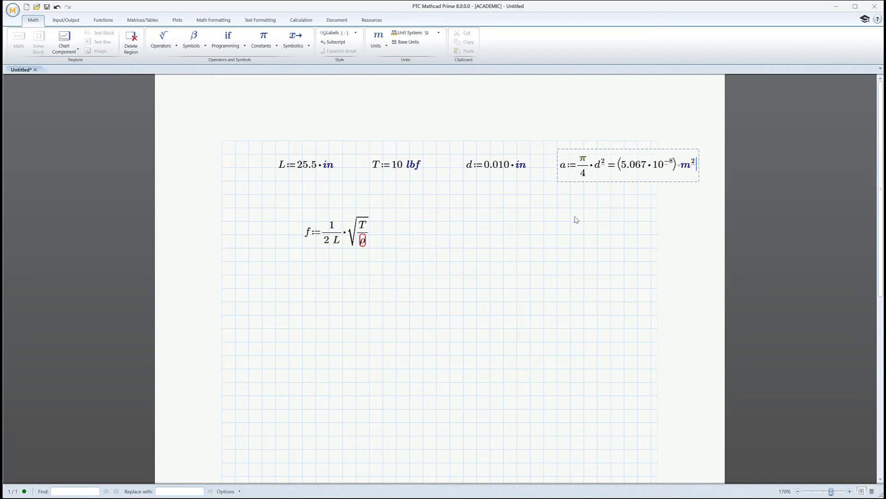
Shift the L, T, d and a definitions left and set the page to landscape
{"action": "left_click_drag", "start_coordinate": [291, 179], "coordinate": [468, 155]}
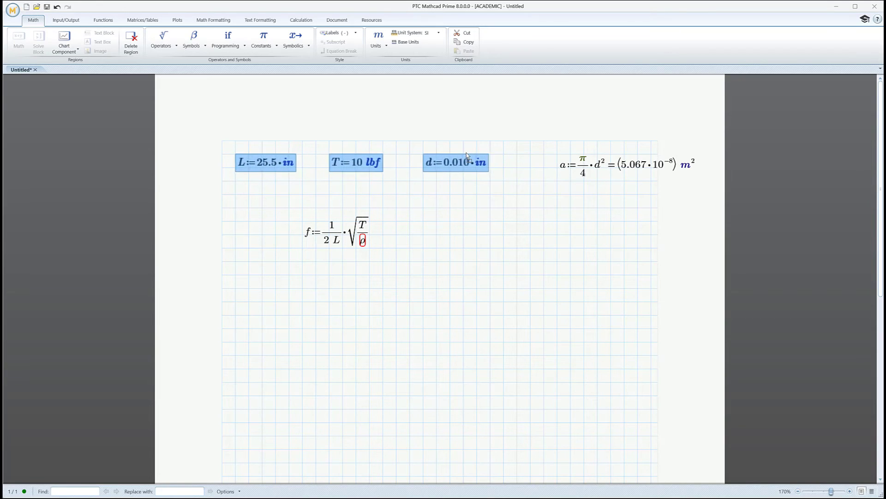
{"action": "left_click", "coordinate": [570, 208]}
{"action": "left_click_drag", "start_coordinate": [597, 161], "coordinate": [555, 151]}
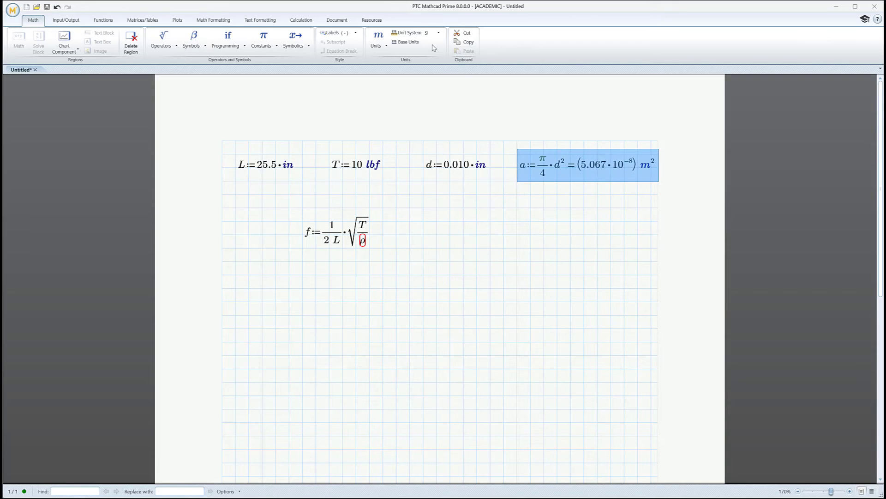
{"action": "left_click", "coordinate": [337, 21]}
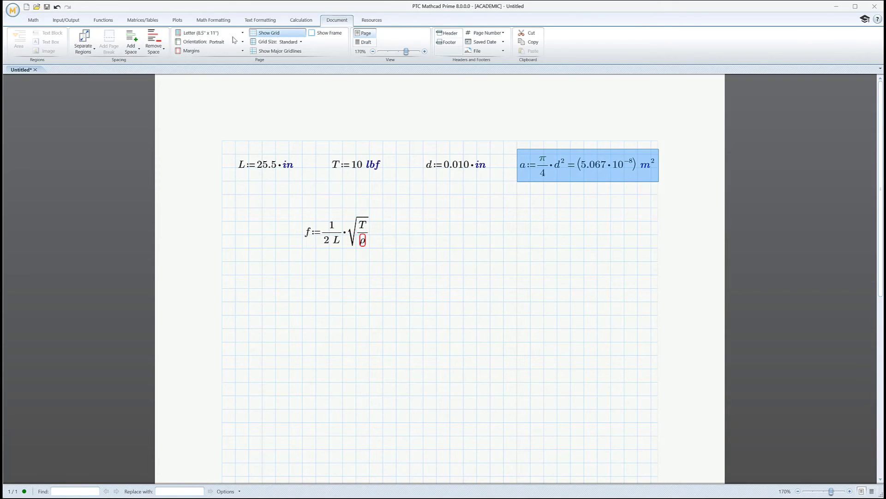
{"action": "left_click", "coordinate": [187, 42]}
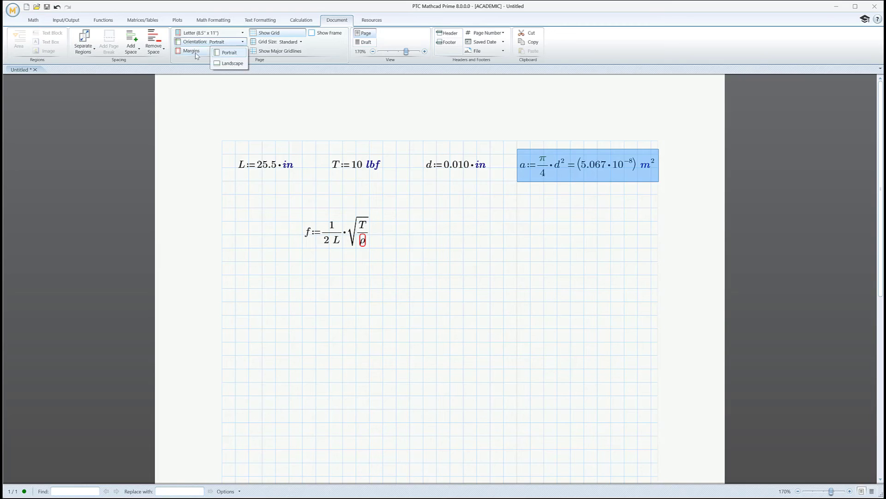
{"action": "left_click", "coordinate": [219, 65]}
Change area a's result unit to mm², so it reads 0.051 mm²
{"action": "left_click", "coordinate": [445, 208]}
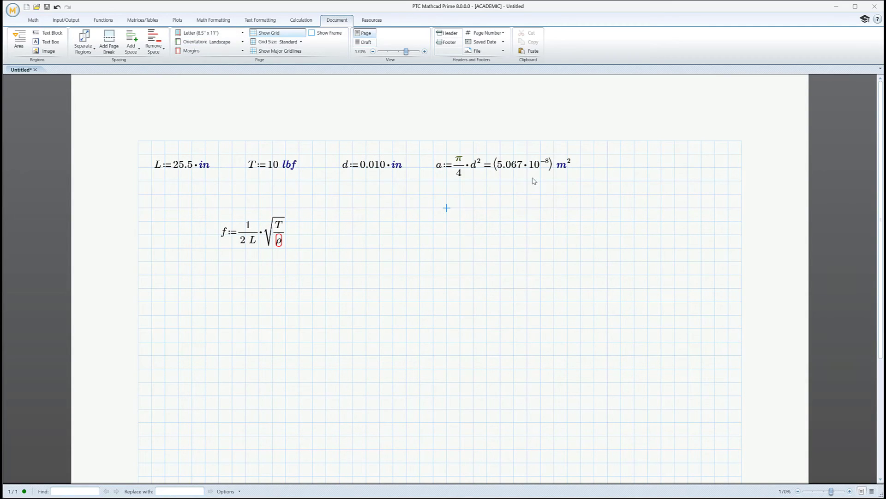
{"action": "left_click", "coordinate": [567, 170]}
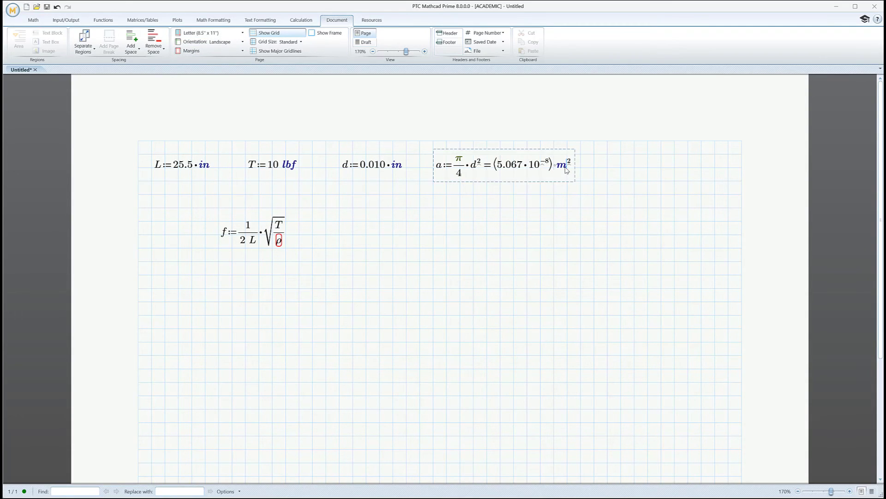
{"action": "type", "text": "m"}
{"action": "left_click", "coordinate": [582, 207]}
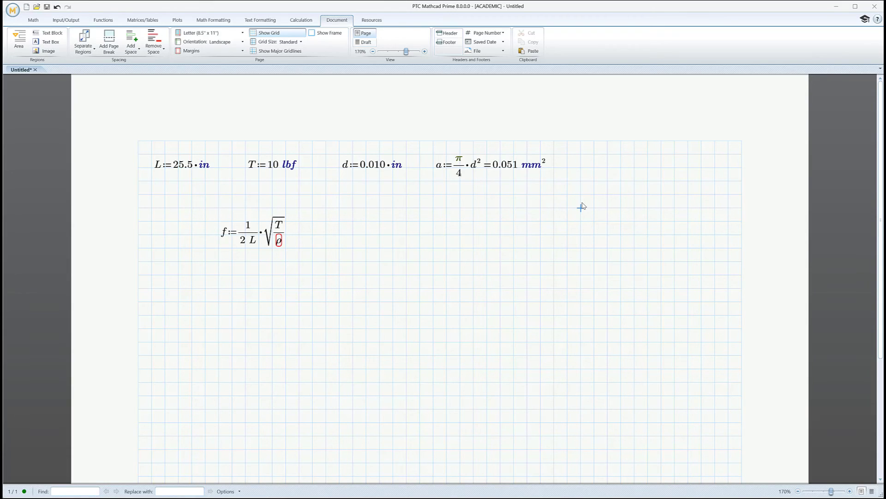
Define steel density ρsteel := 7850 kg/m³
{"action": "left_click", "coordinate": [580, 168]}
{"action": "type", "text": "r"}
{"action": "key", "text": "ctrl+g"}
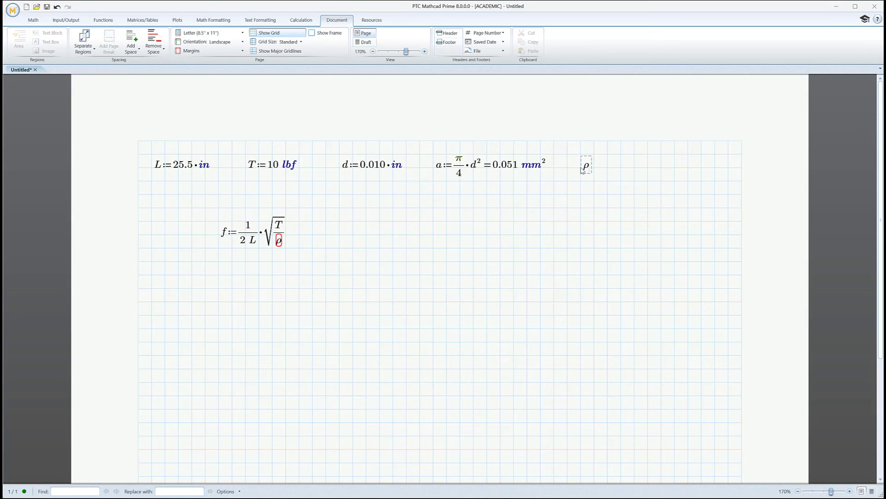
{"action": "type", "text": ".steel"}
{"action": "type", "text": ":78"}
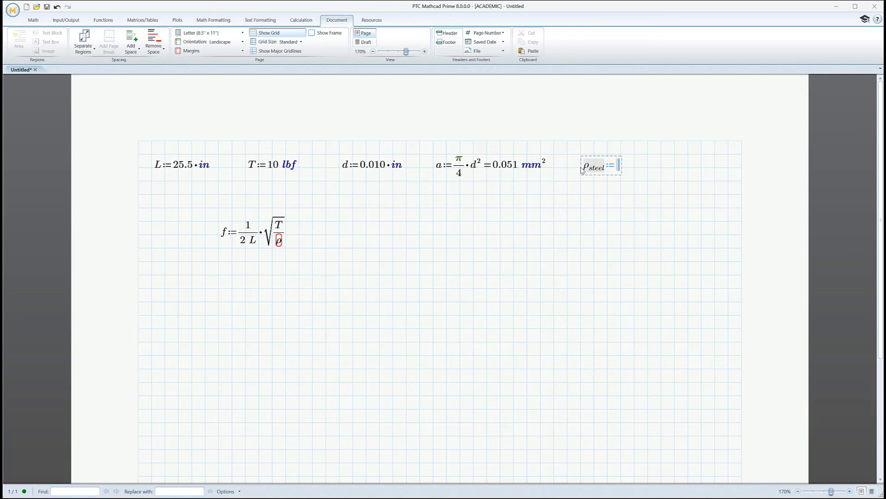
{"action": "type", "text": "50"}
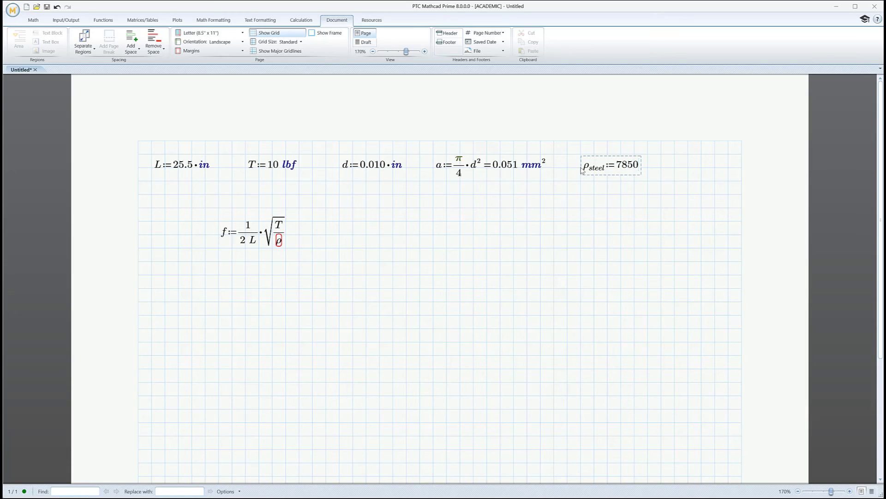
{"action": "type", "text": "*kg/m"}
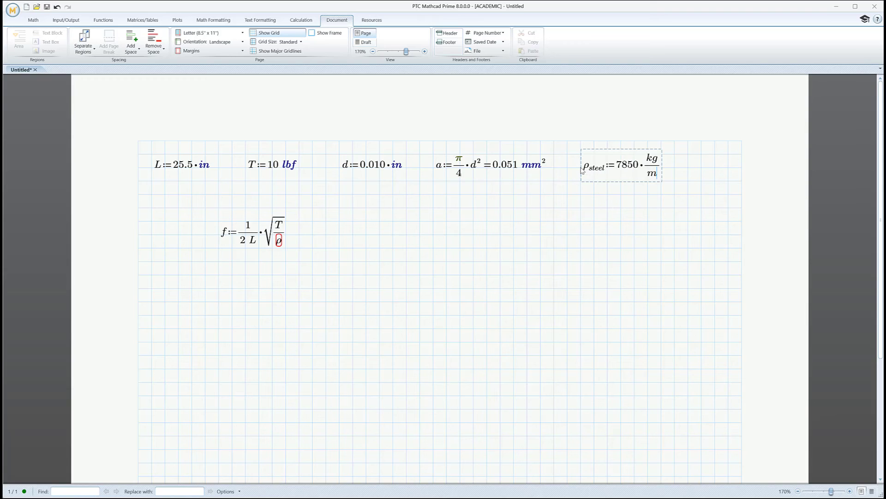
{"action": "type", "text": "^3"}
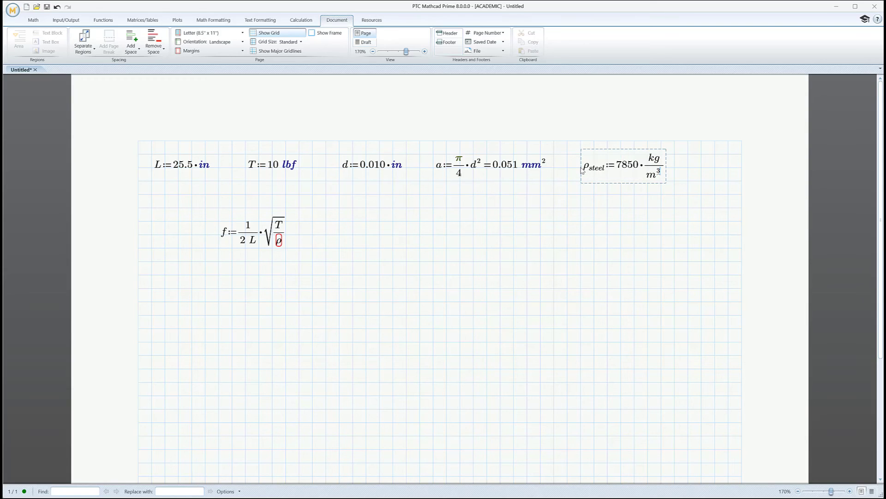
{"action": "left_click", "coordinate": [627, 204]}
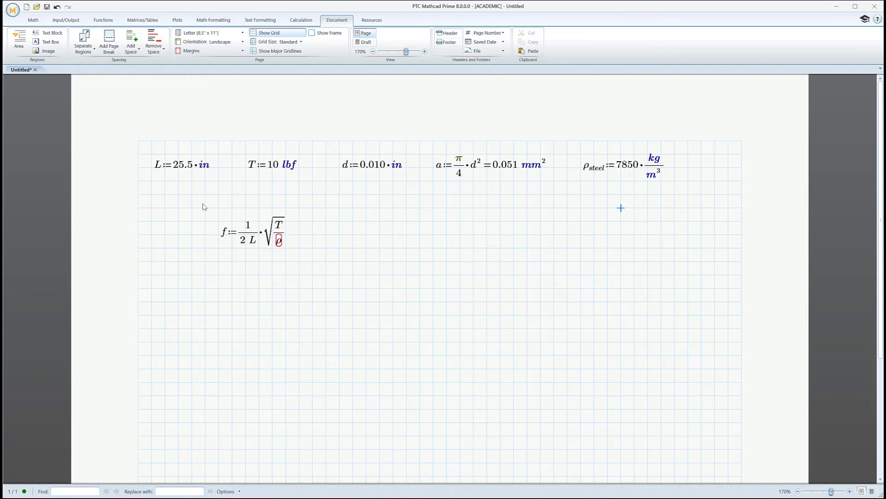
Define ρ := ρsteel·a above f and evaluate it to 3.978·10⁻⁴ kg/m
{"action": "left_click", "coordinate": [312, 194]}
{"action": "type", "text": "r"}
{"action": "key", "text": "ctrl+g"}
{"action": "type", "text": ":="}
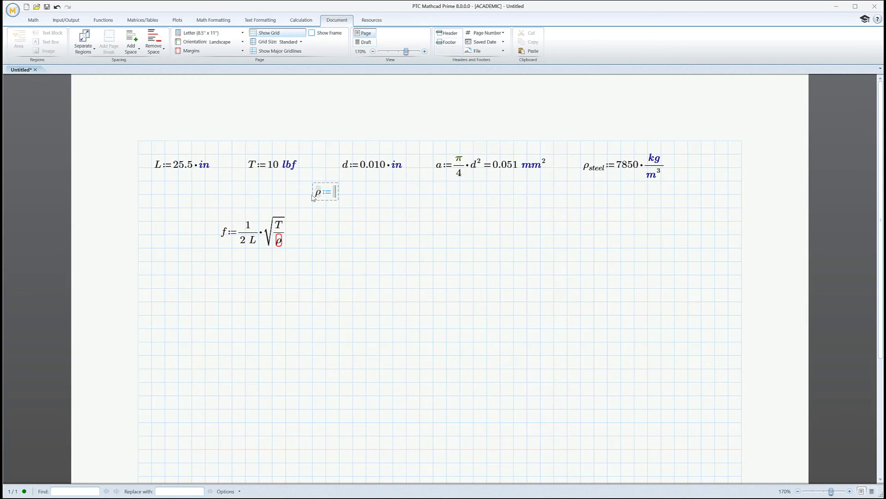
{"action": "type", "text": "r"}
{"action": "key", "text": "ctrl+g"}
{"action": "type", "text": ".a"}
{"action": "type", "text": "teel"}
{"action": "key", "text": "Right"}
{"action": "type", "text": "*a="}
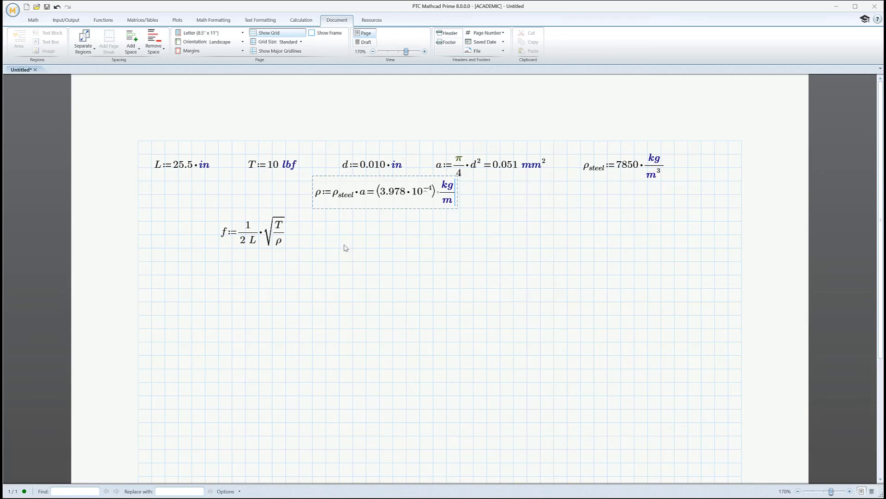
Evaluate f and switch its result unit from 1/s to Hz, showing 258.152 Hz
{"action": "left_click", "coordinate": [286, 241]}
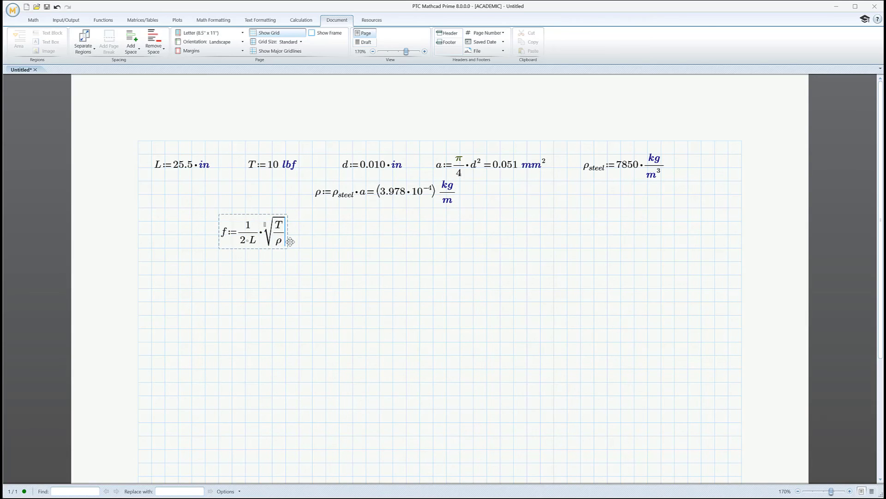
{"action": "type", "text": "=258.152 1/s"}
{"action": "left_click", "coordinate": [302, 272]}
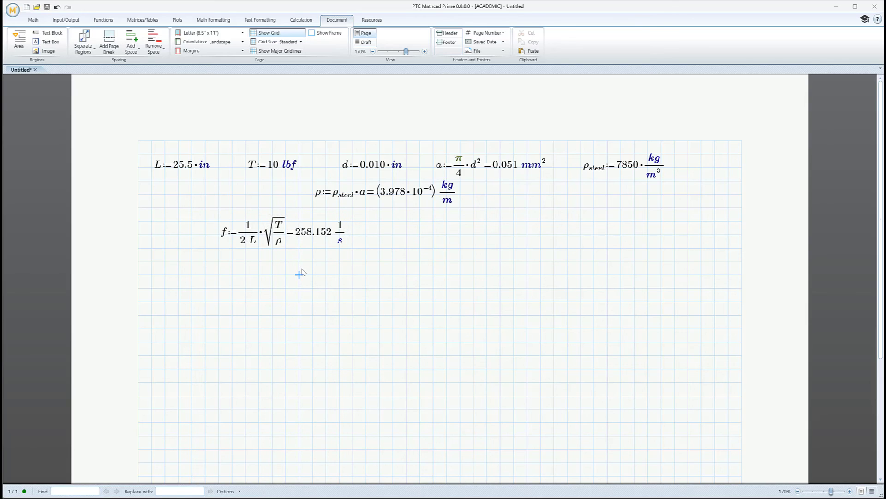
{"action": "left_click", "coordinate": [341, 241]}
{"action": "key", "text": "BackSpace"}
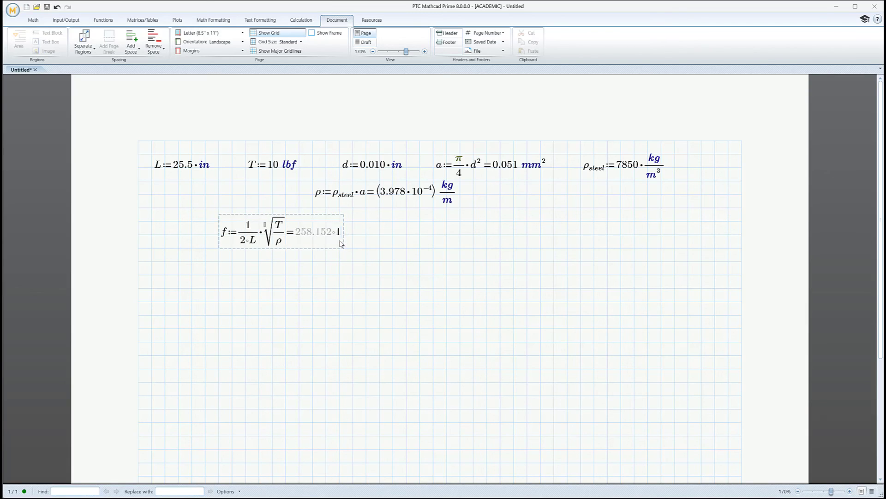
{"action": "type", "text": "Hz"}
{"action": "left_click", "coordinate": [381, 304]}
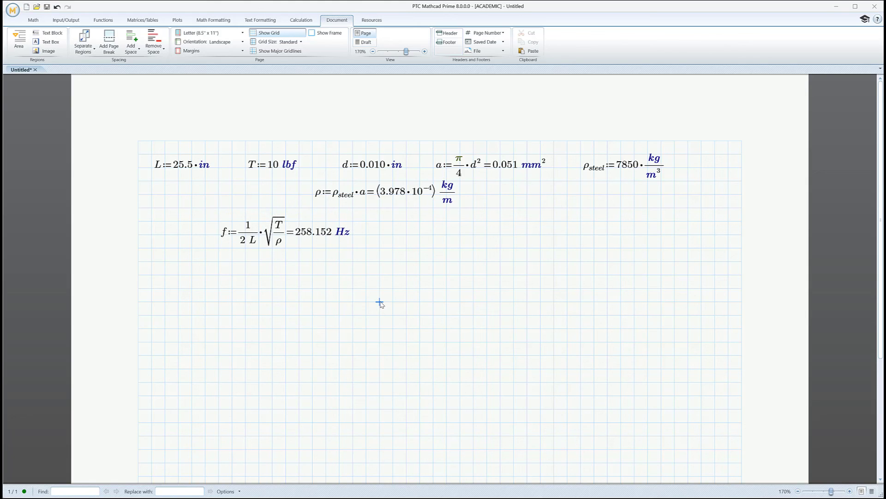
Change the wire diameter d from 0.010 in to 0.016 in
{"action": "left_click", "coordinate": [383, 171]}
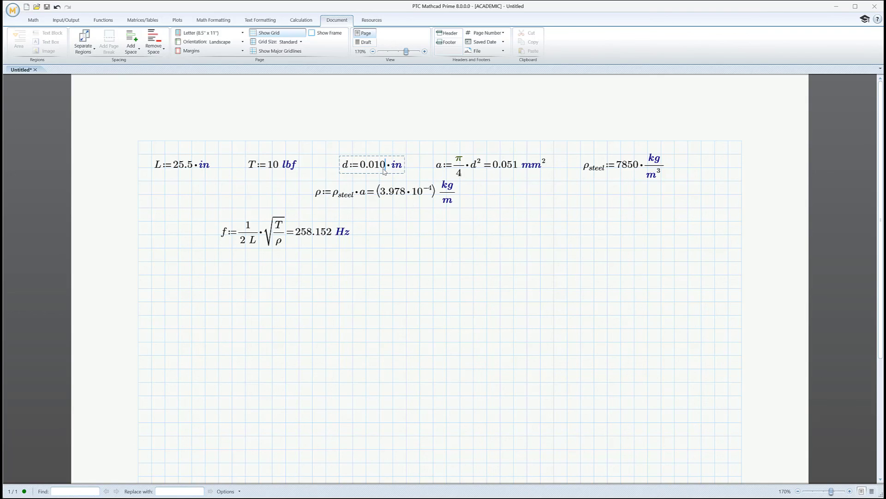
{"action": "key", "text": "BackSpace"}
{"action": "type", "text": "6"}
{"action": "left_click", "coordinate": [516, 250]}
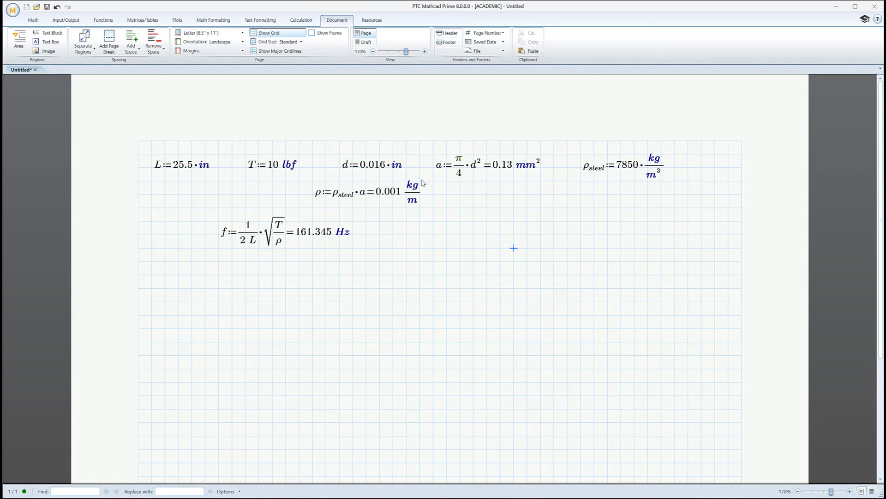
Change tension T to 15 lbf, then 20 lbf, recalculating f to 228.176 Hz
{"action": "left_click", "coordinate": [278, 169]}
{"action": "key", "text": "BackSpace"}
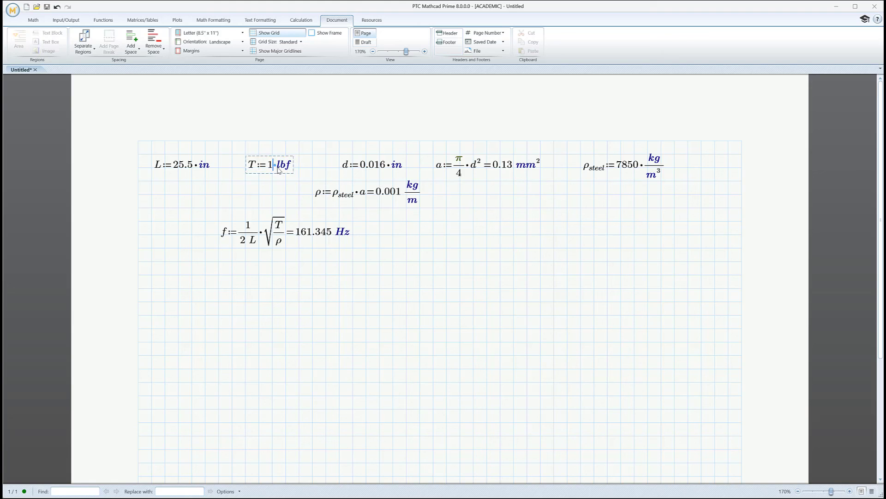
{"action": "type", "text": "5"}
{"action": "left_click", "coordinate": [198, 207]}
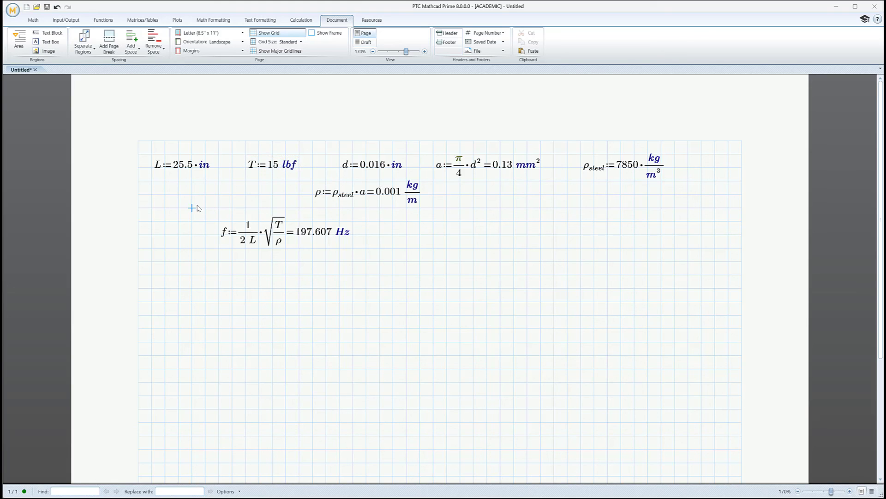
{"action": "left_click", "coordinate": [278, 169]}
{"action": "key", "text": "BackSpace"}
{"action": "key", "text": "BackSpace"}
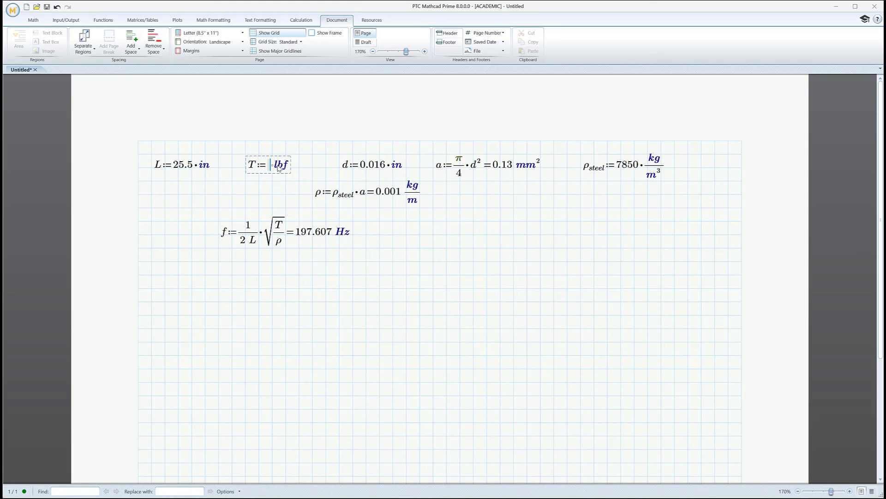
{"action": "type", "text": "20"}
{"action": "left_click", "coordinate": [213, 191]}
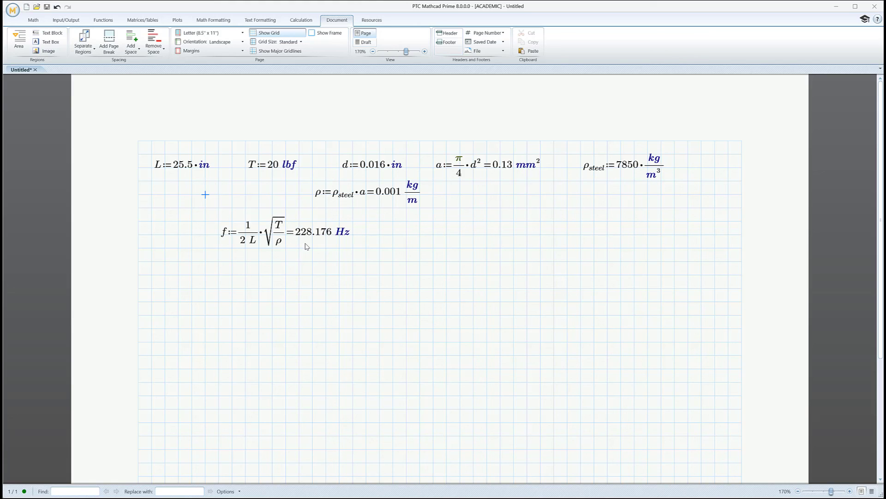
{"action": "left_click", "coordinate": [322, 283]}
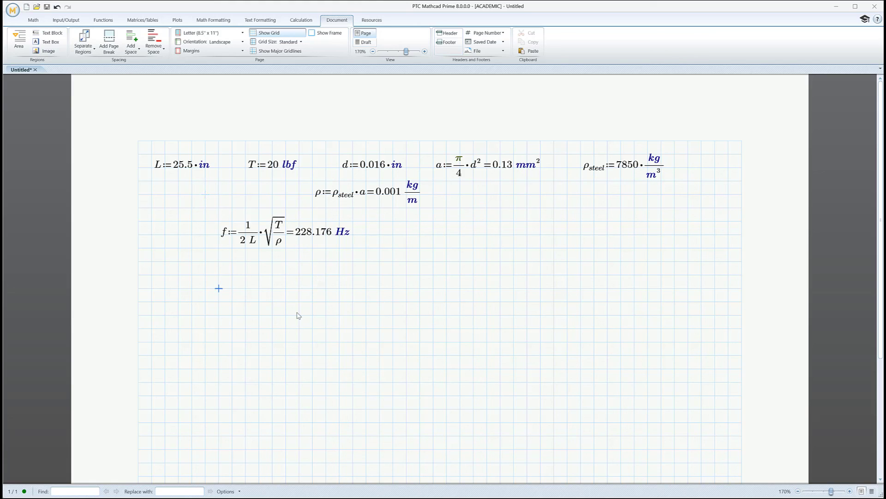